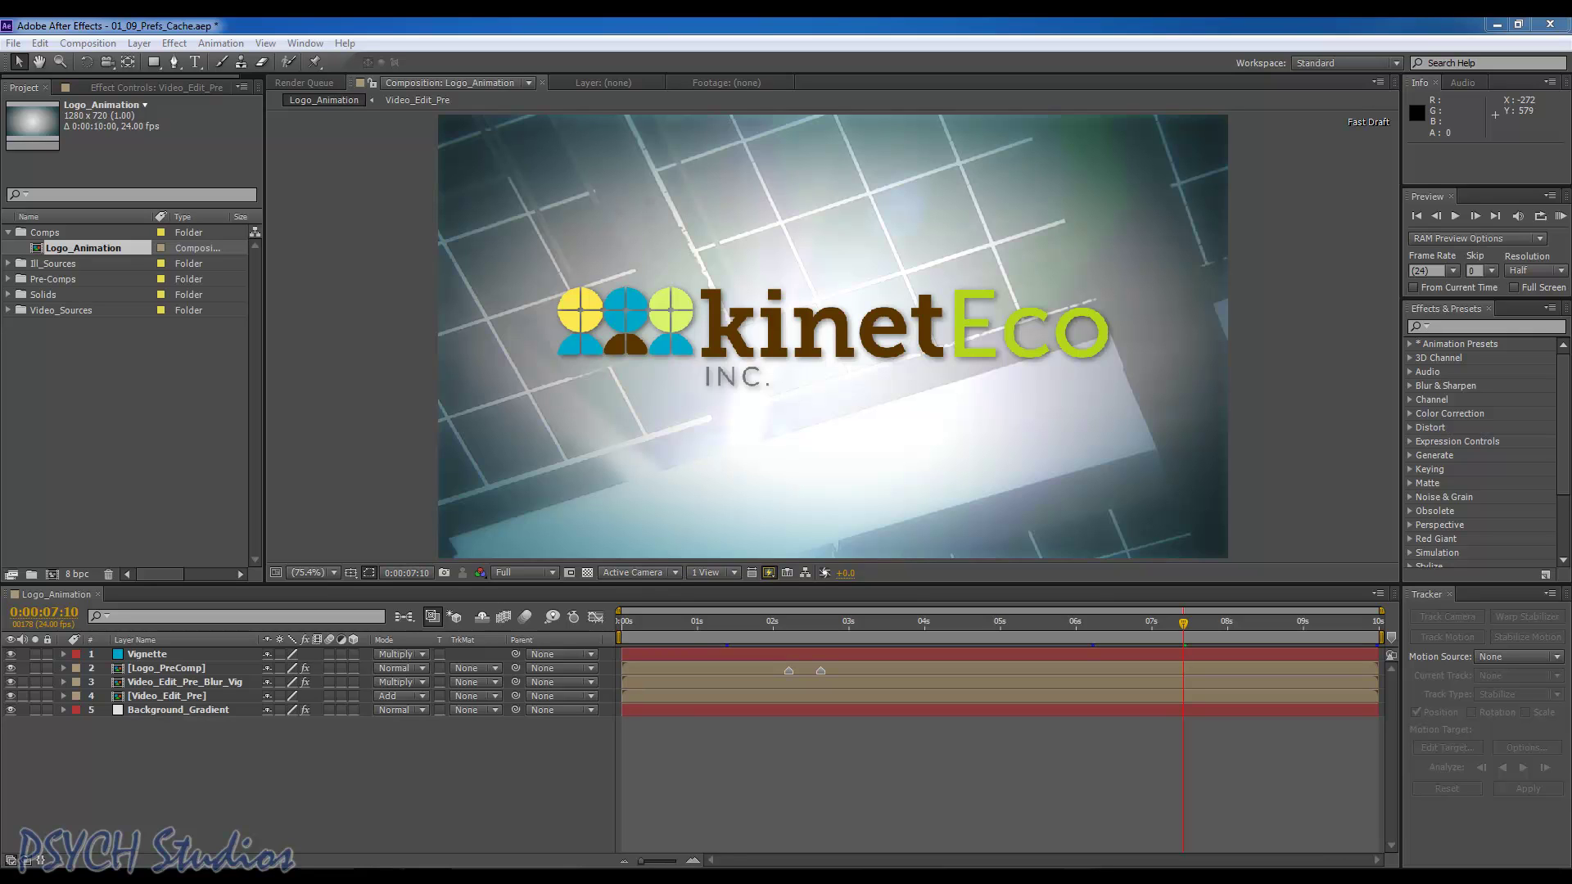
Step: Open the Previews preferences and display the GPU Information dialog
{"action": "mouse_move", "coordinate": [700, 23]}
{"action": "left_click", "coordinate": [40, 42]}
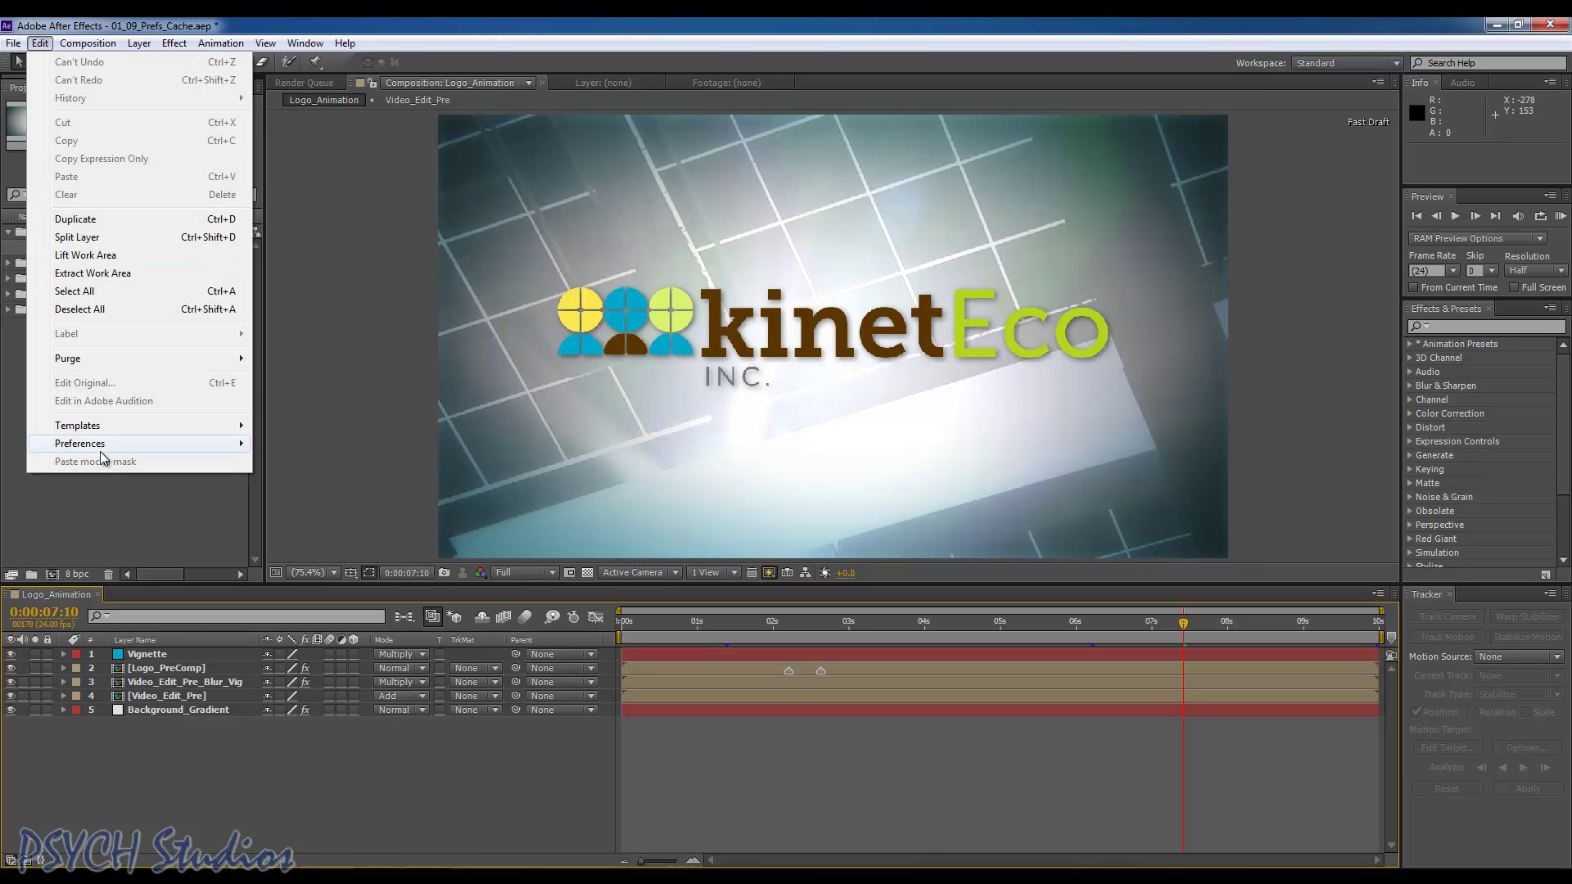
{"action": "mouse_move", "coordinate": [100, 451]}
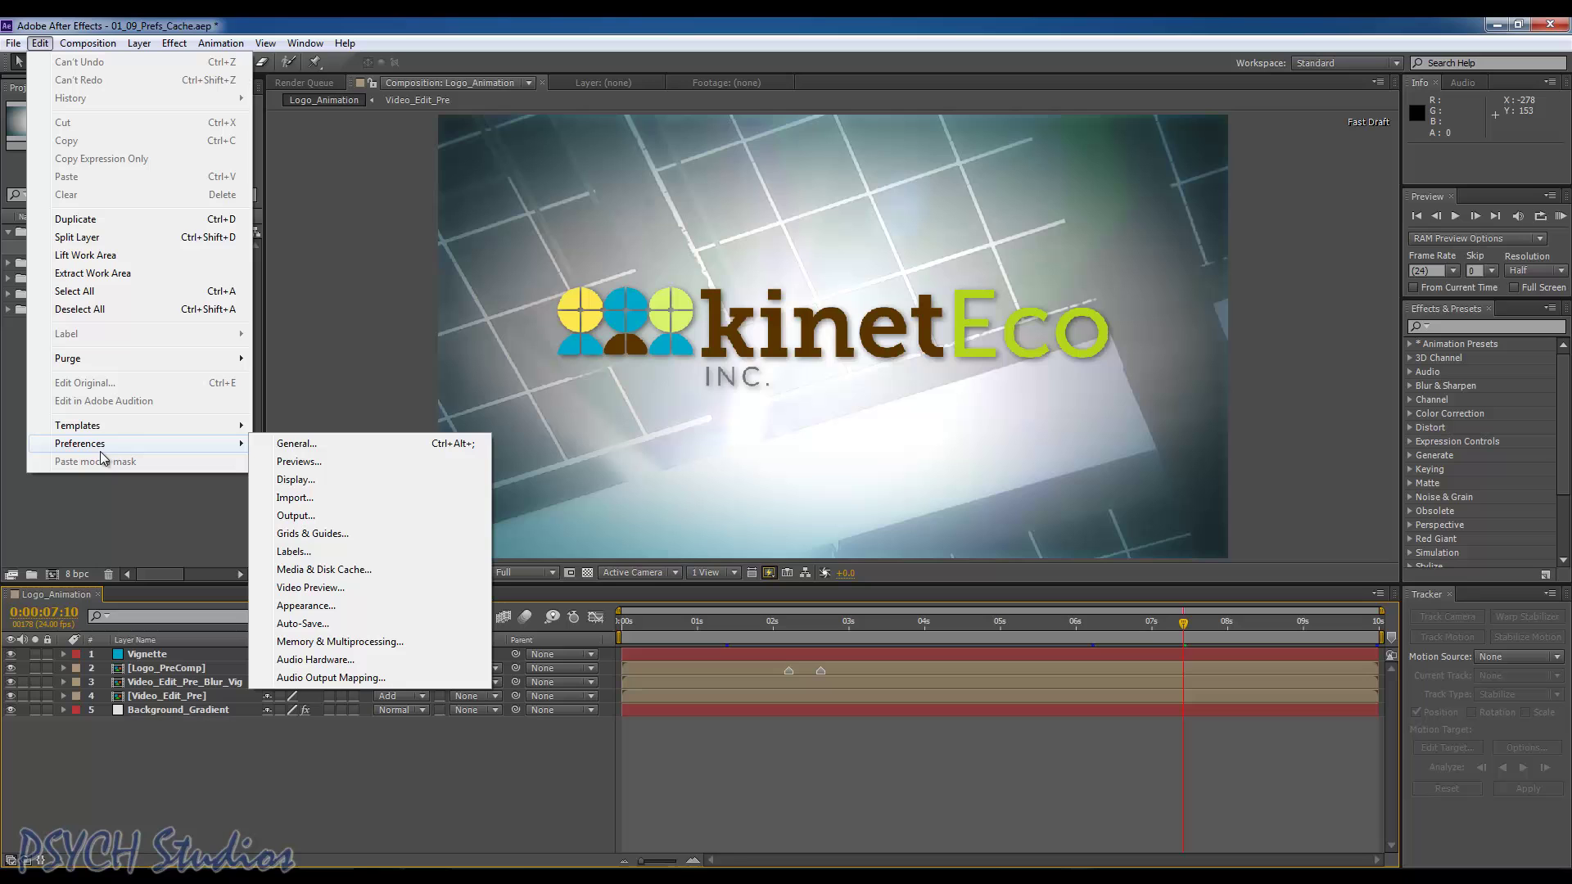
{"action": "left_click", "coordinate": [292, 462]}
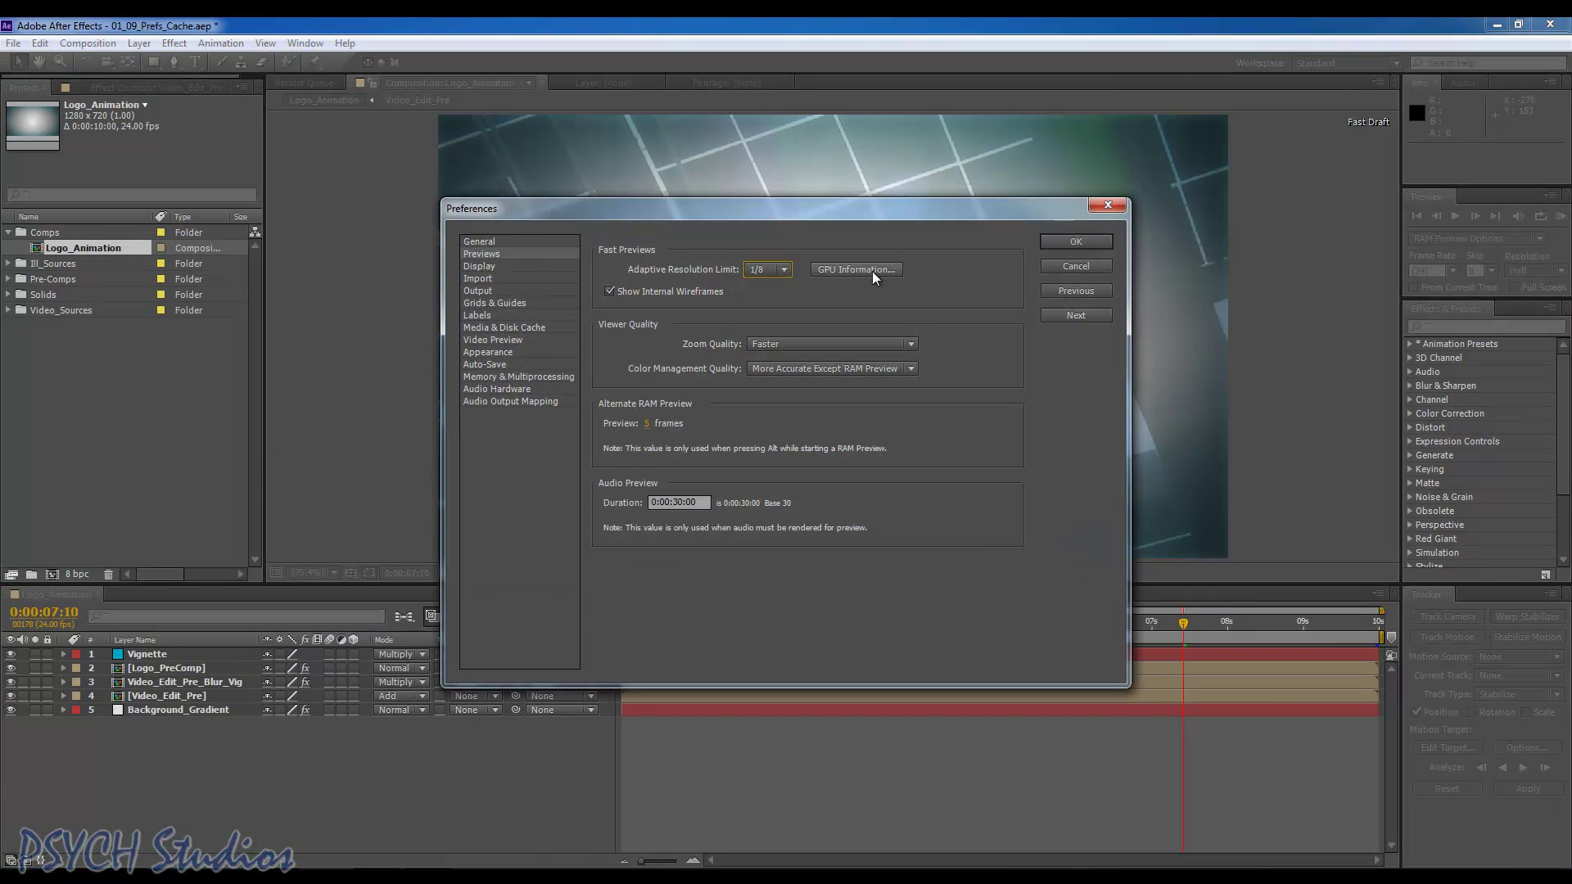
{"action": "left_click", "coordinate": [869, 272]}
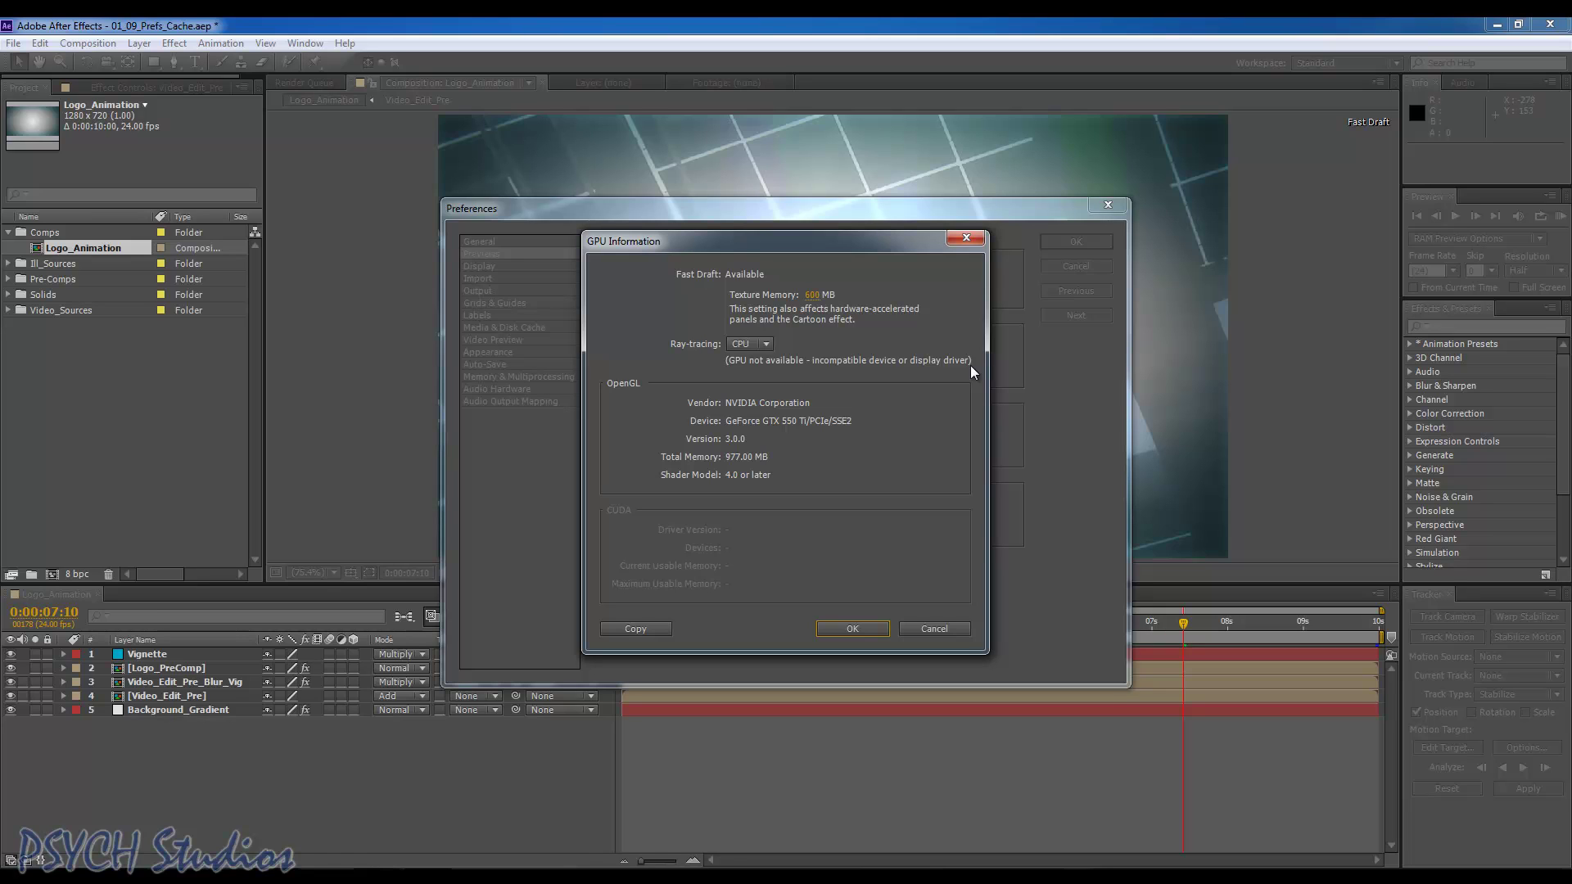
Step: Find GPU greyed out in the Ray-tracing options, keep CPU, and close both dialogs
{"action": "left_click", "coordinate": [763, 348]}
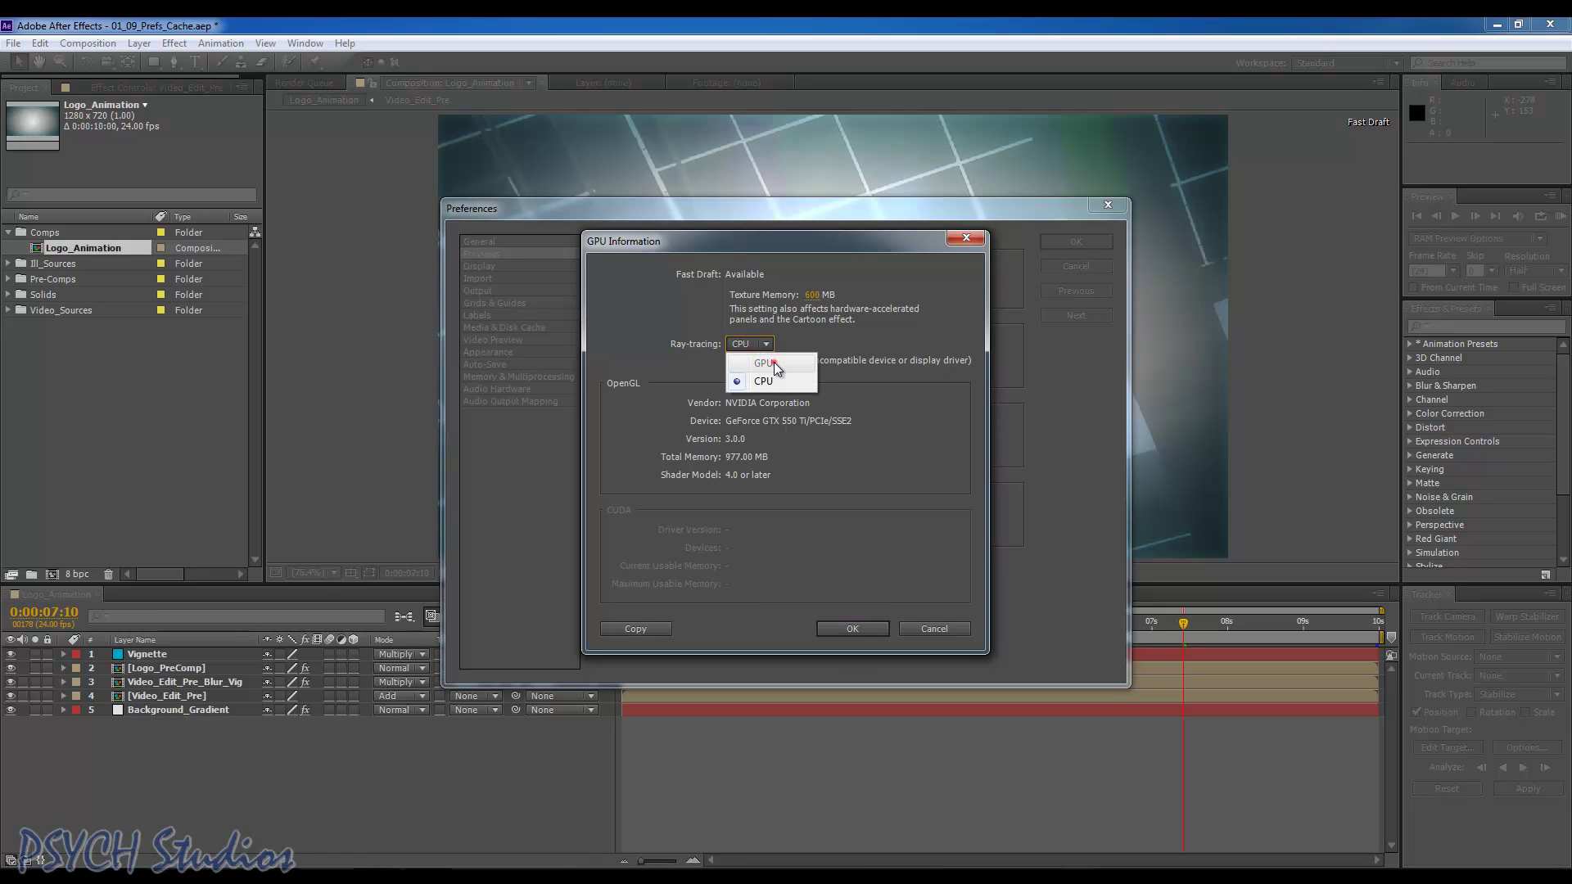
{"action": "left_click", "coordinate": [776, 365]}
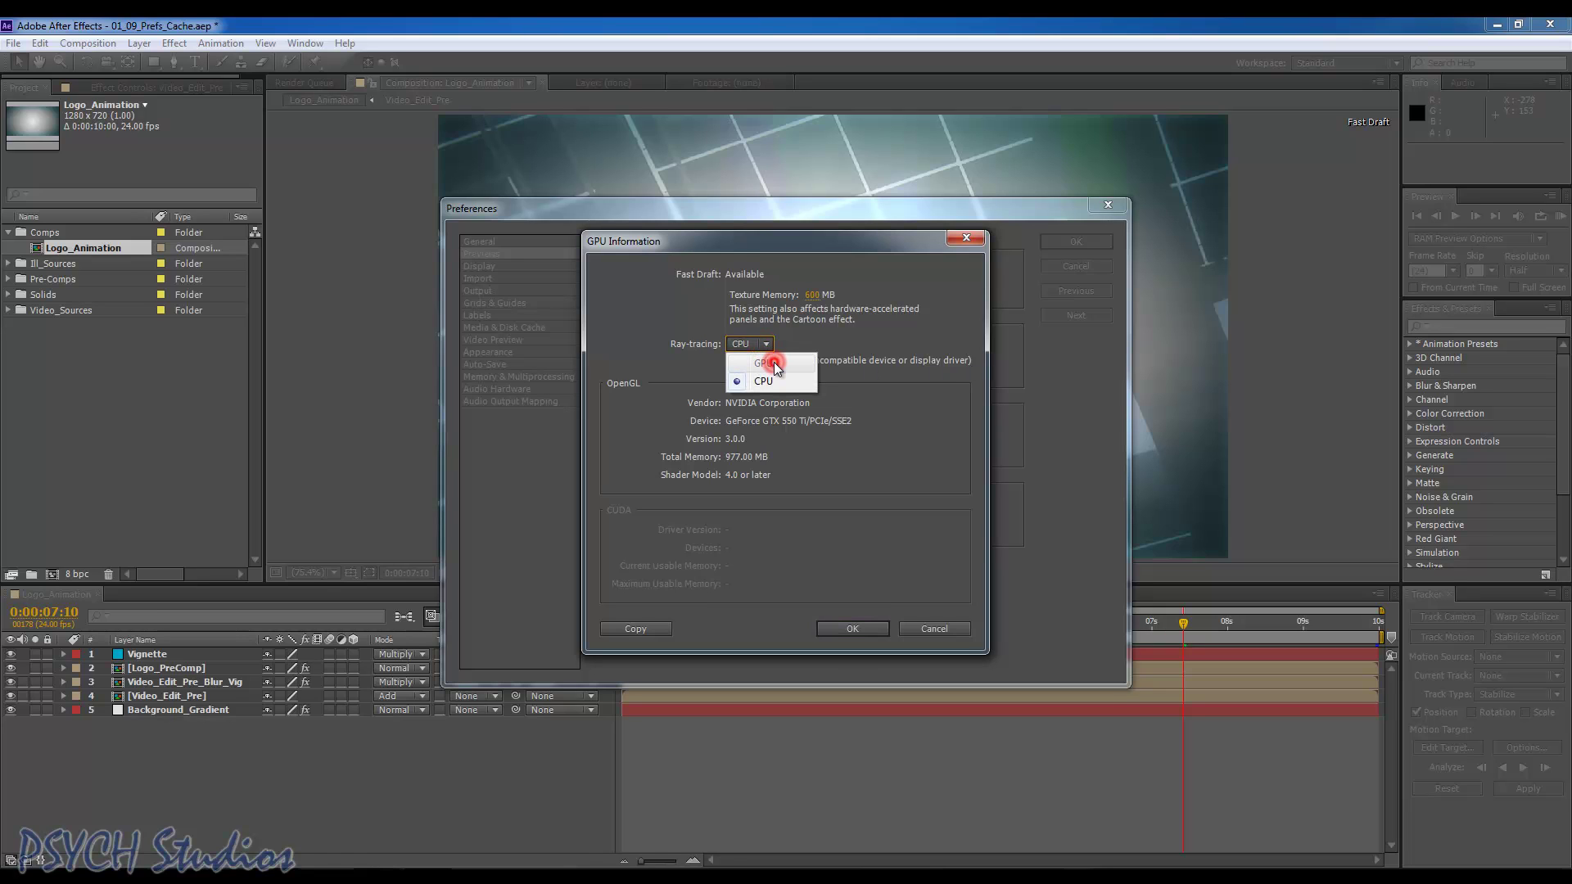
{"action": "left_click", "coordinate": [877, 402]}
{"action": "left_click", "coordinate": [835, 629]}
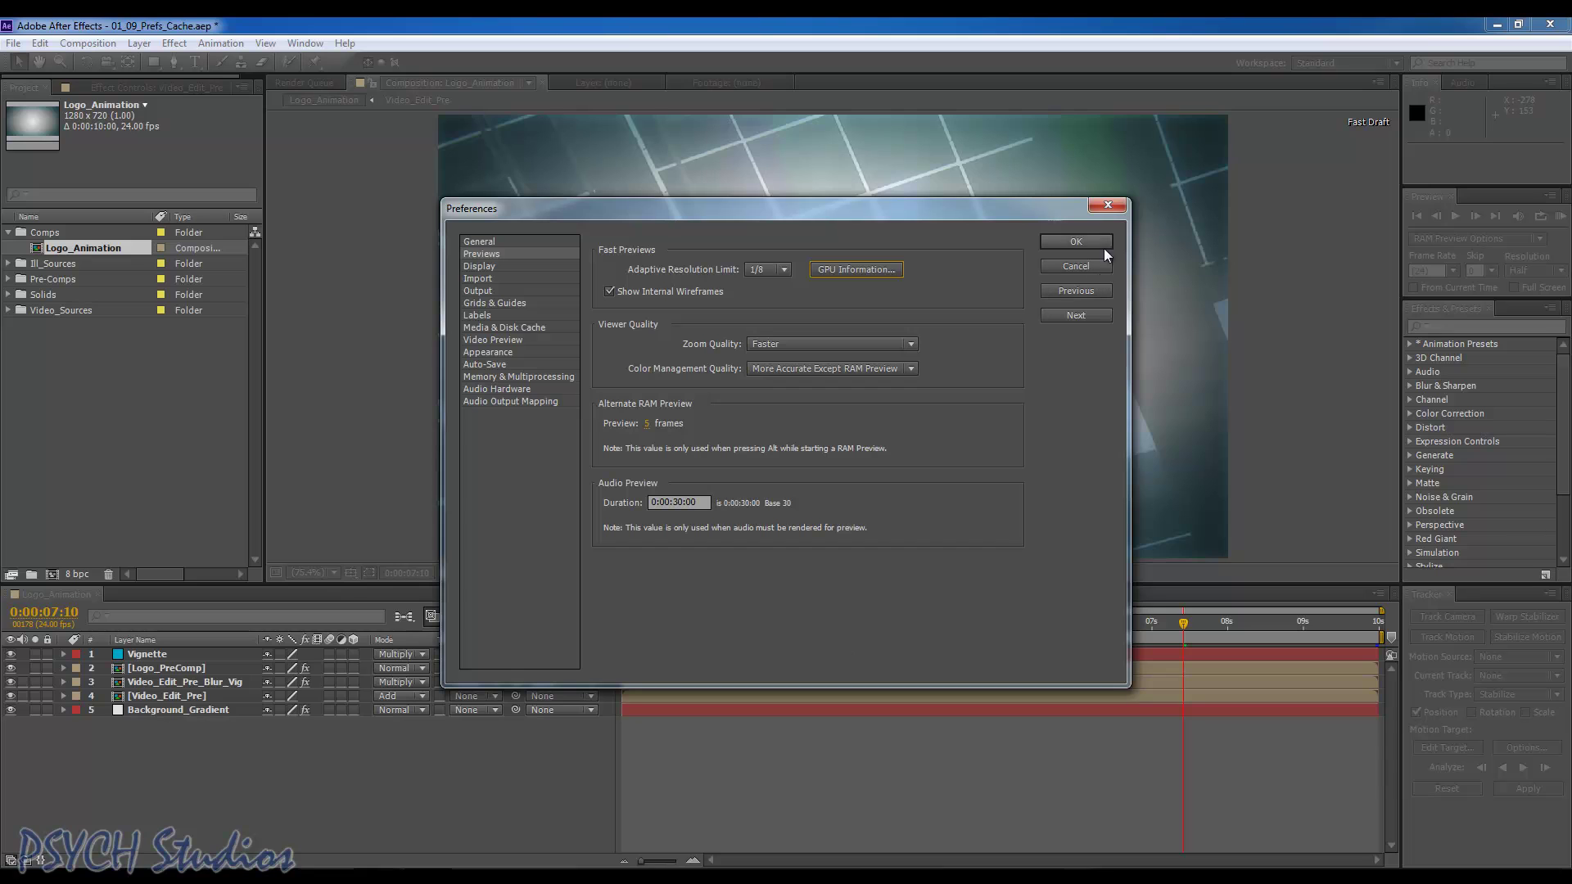
{"action": "left_click", "coordinate": [1078, 243]}
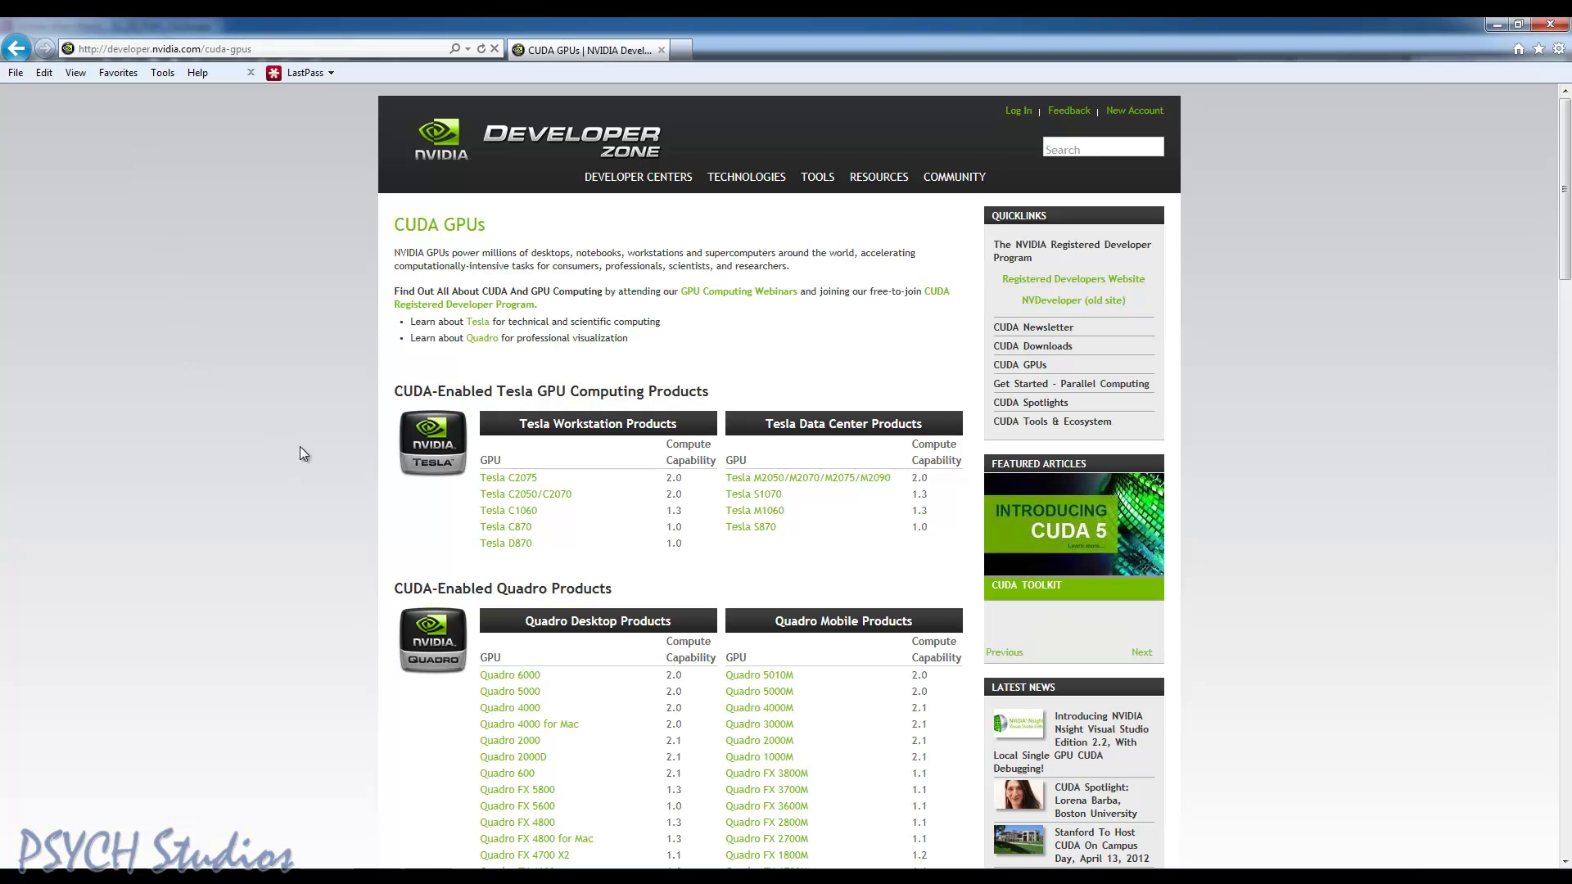
Step: Scroll NVIDIA's CUDA GPUs page to the GeForce Desktop Products table and locate the GTX 550 Ti
{"action": "scroll", "coordinate": [322, 429], "scroll_direction": "down", "scroll_amount": 3}
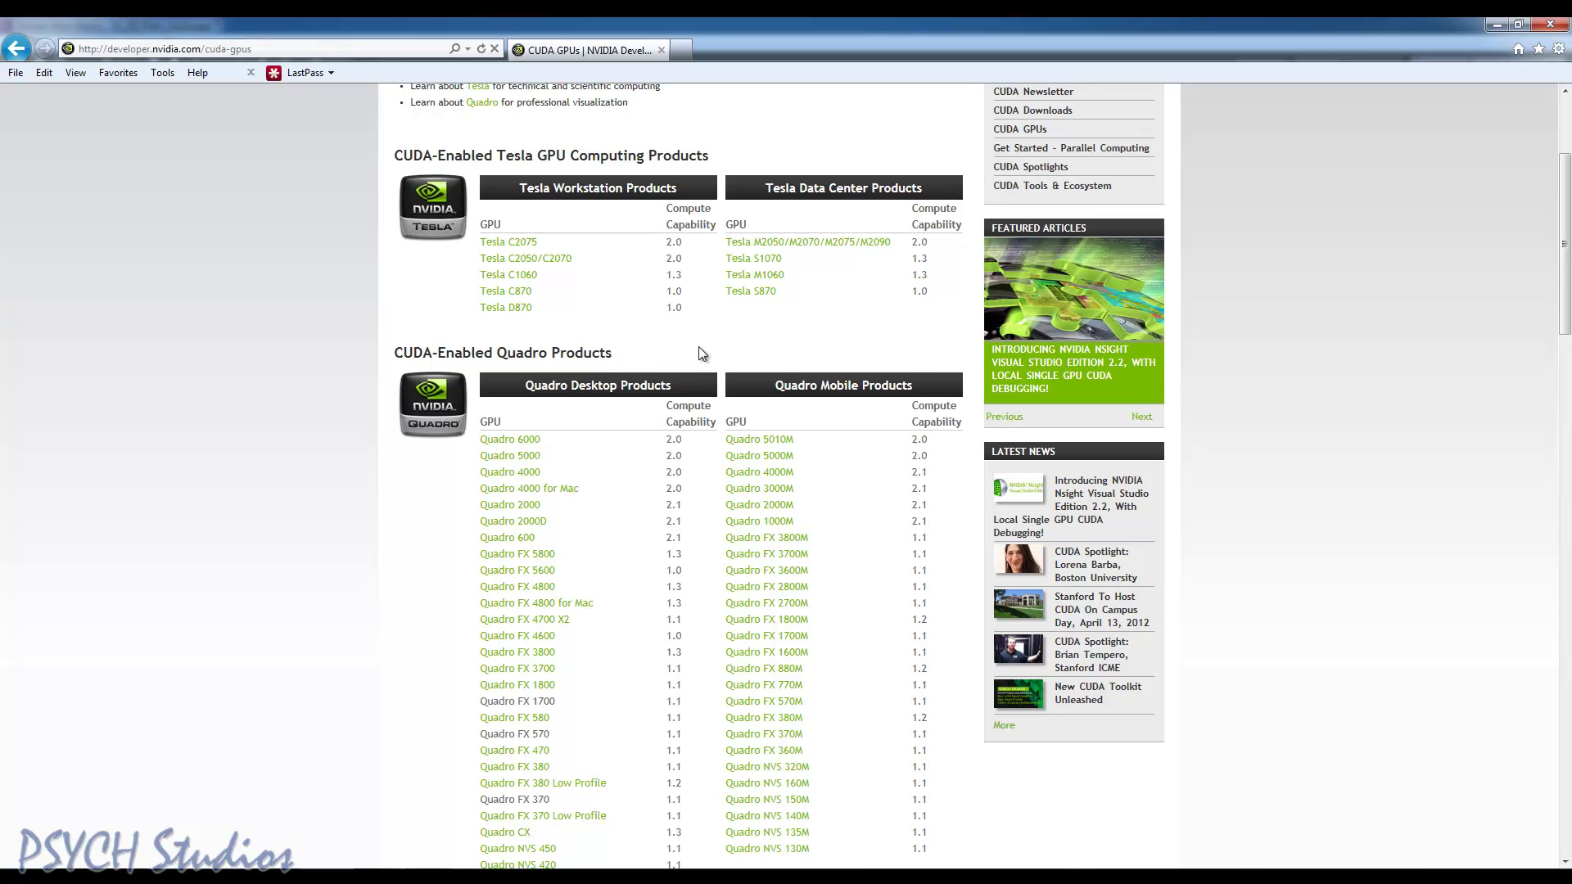
{"action": "scroll", "coordinate": [700, 347], "scroll_direction": "down", "scroll_amount": 1}
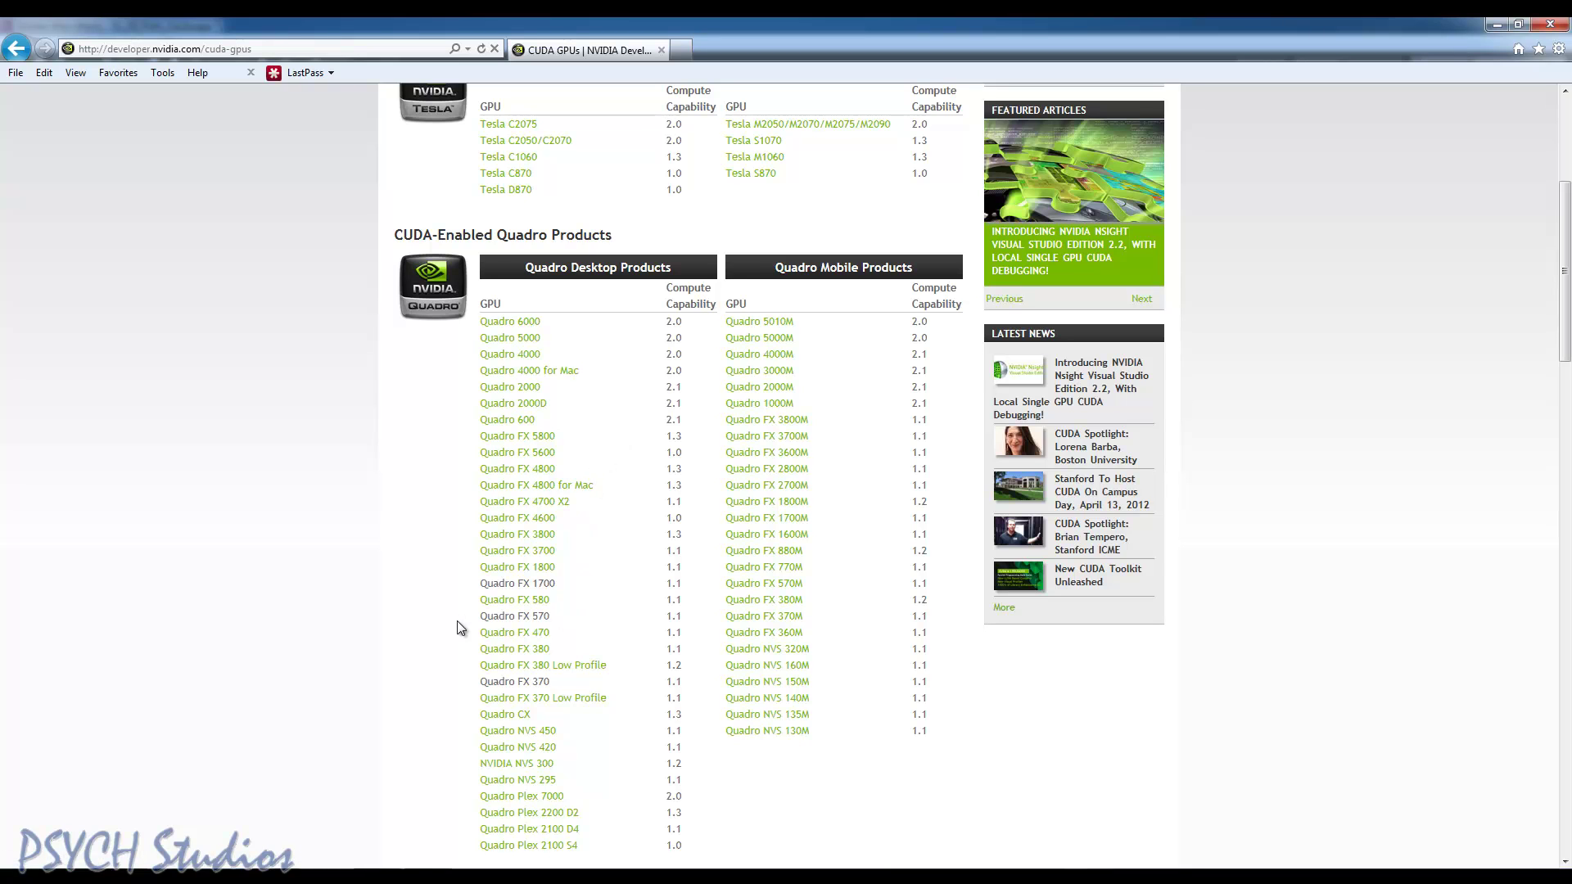
{"action": "scroll", "coordinate": [390, 629], "scroll_direction": "down", "scroll_amount": 3}
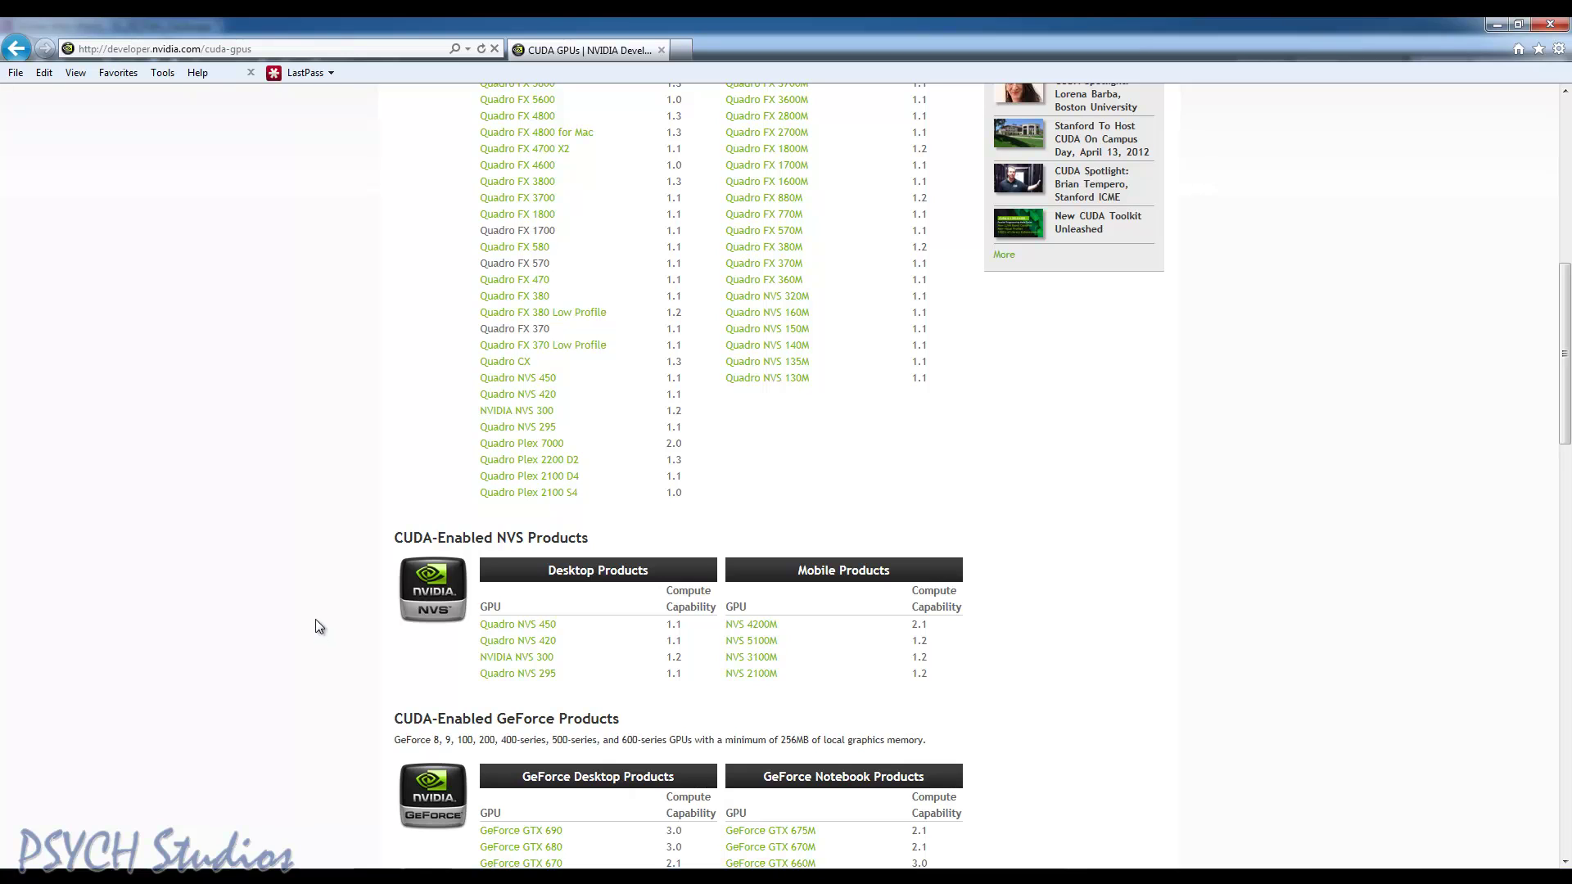
{"action": "scroll", "coordinate": [305, 611], "scroll_direction": "down", "scroll_amount": 2}
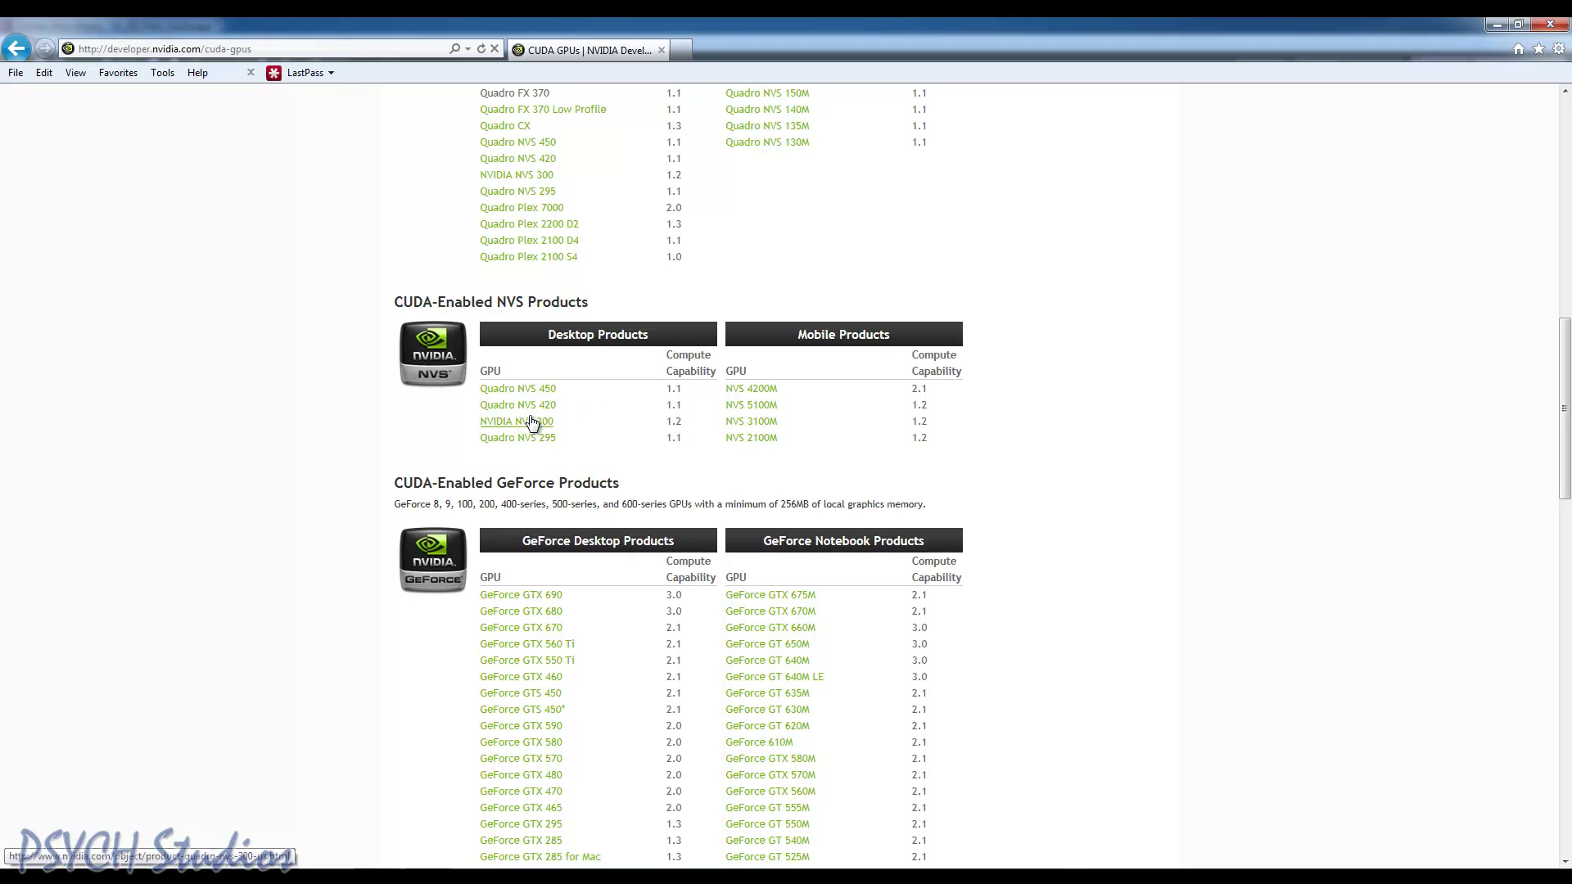
{"action": "scroll", "coordinate": [515, 483], "scroll_direction": "down", "scroll_amount": 4}
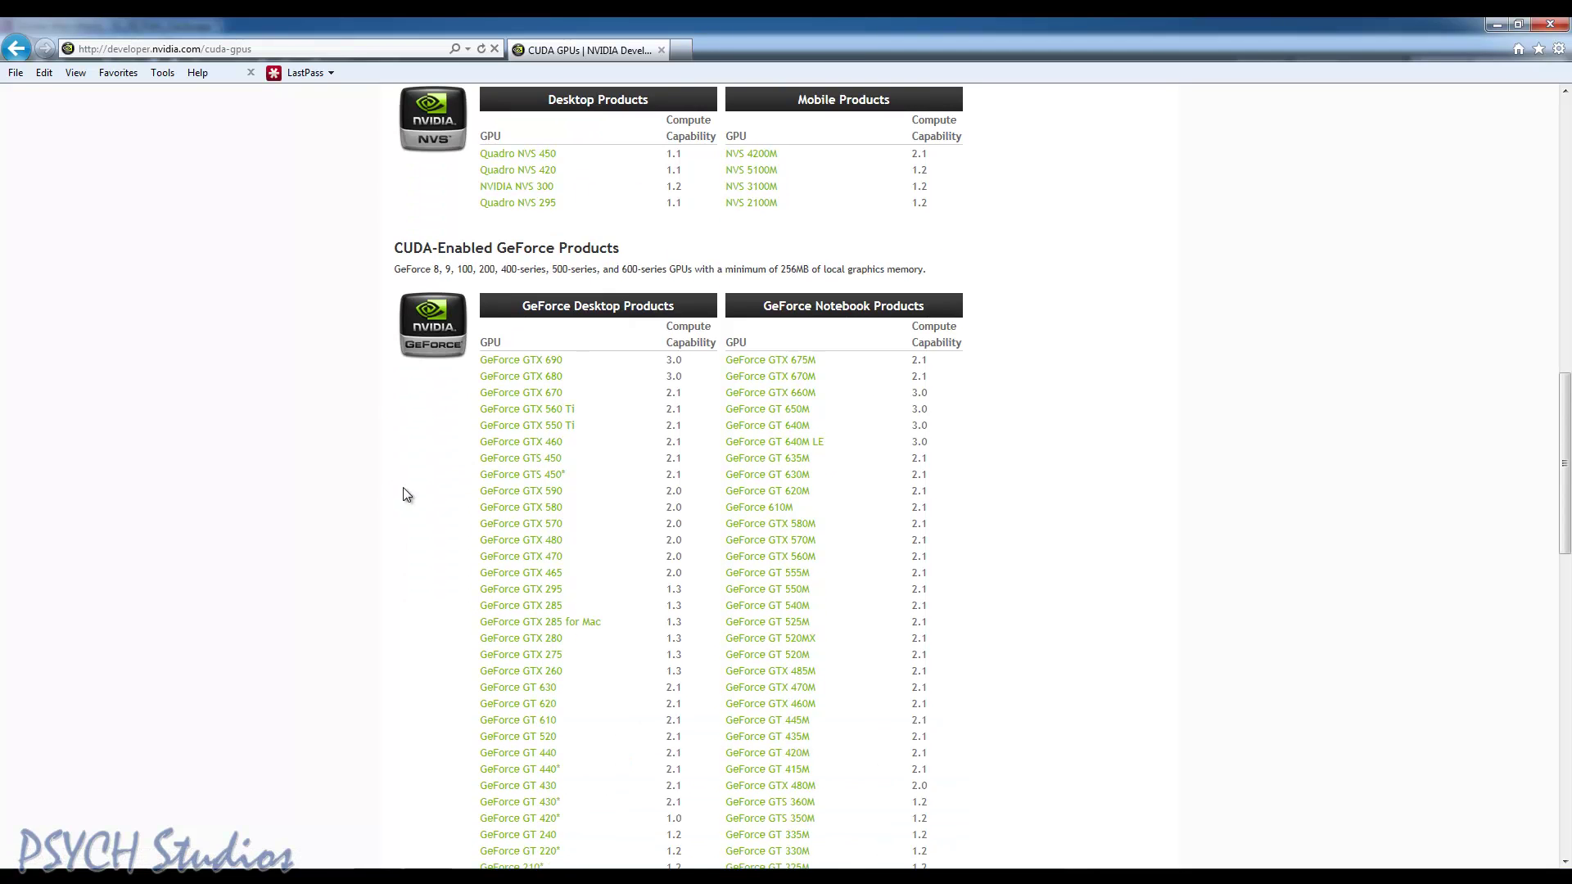
{"action": "scroll", "coordinate": [407, 494], "scroll_direction": "up", "scroll_amount": 1}
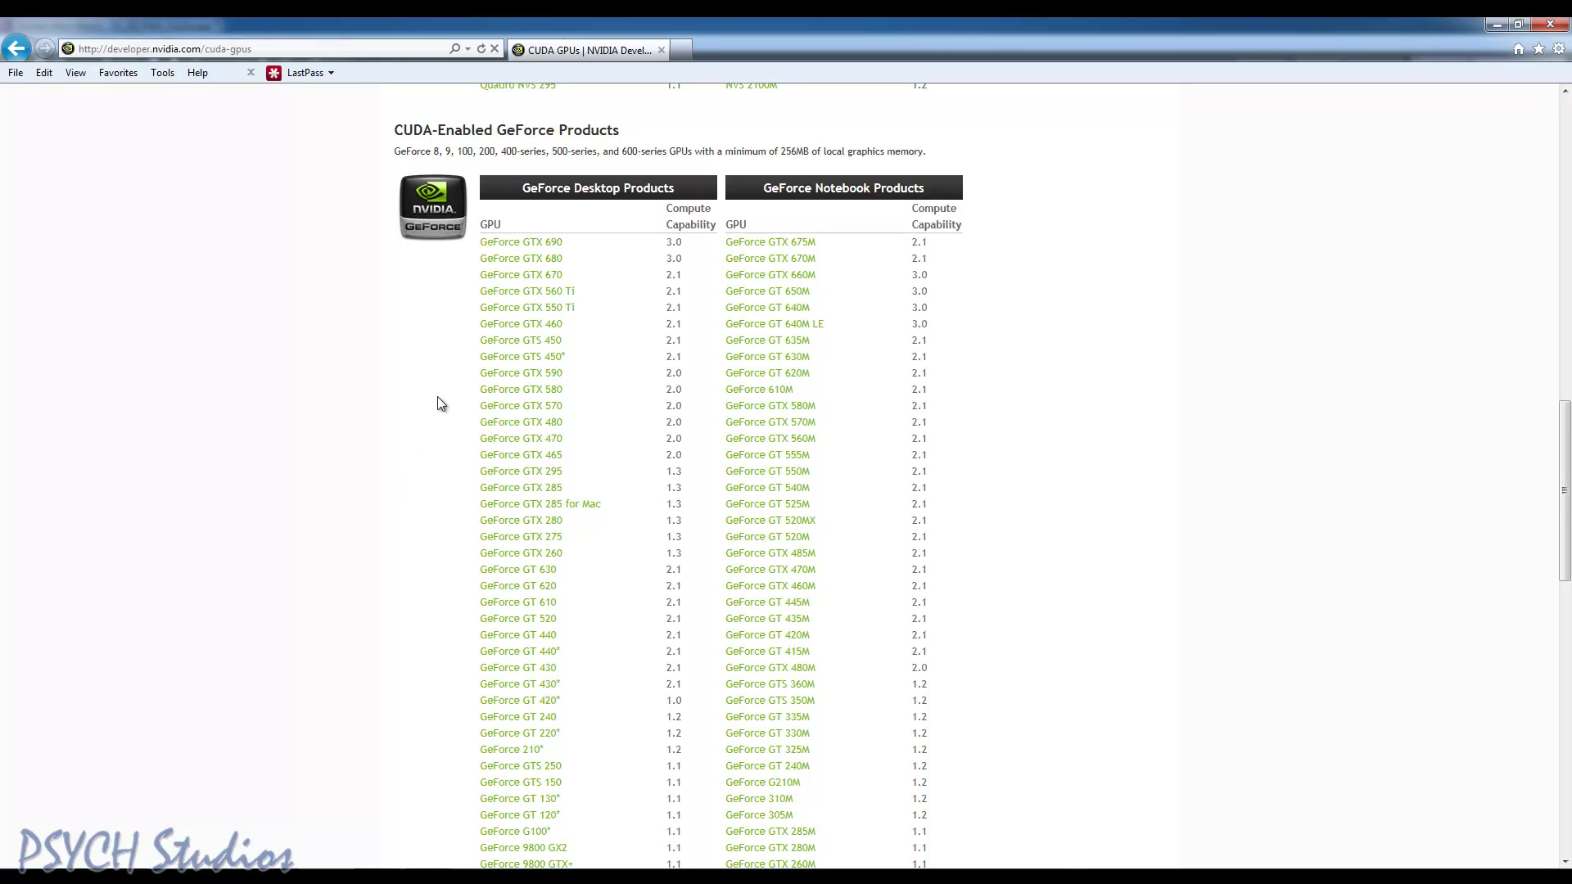
{"action": "scroll", "coordinate": [437, 398], "scroll_direction": "down", "scroll_amount": 1}
{"action": "scroll", "coordinate": [420, 488], "scroll_direction": "down", "scroll_amount": 1}
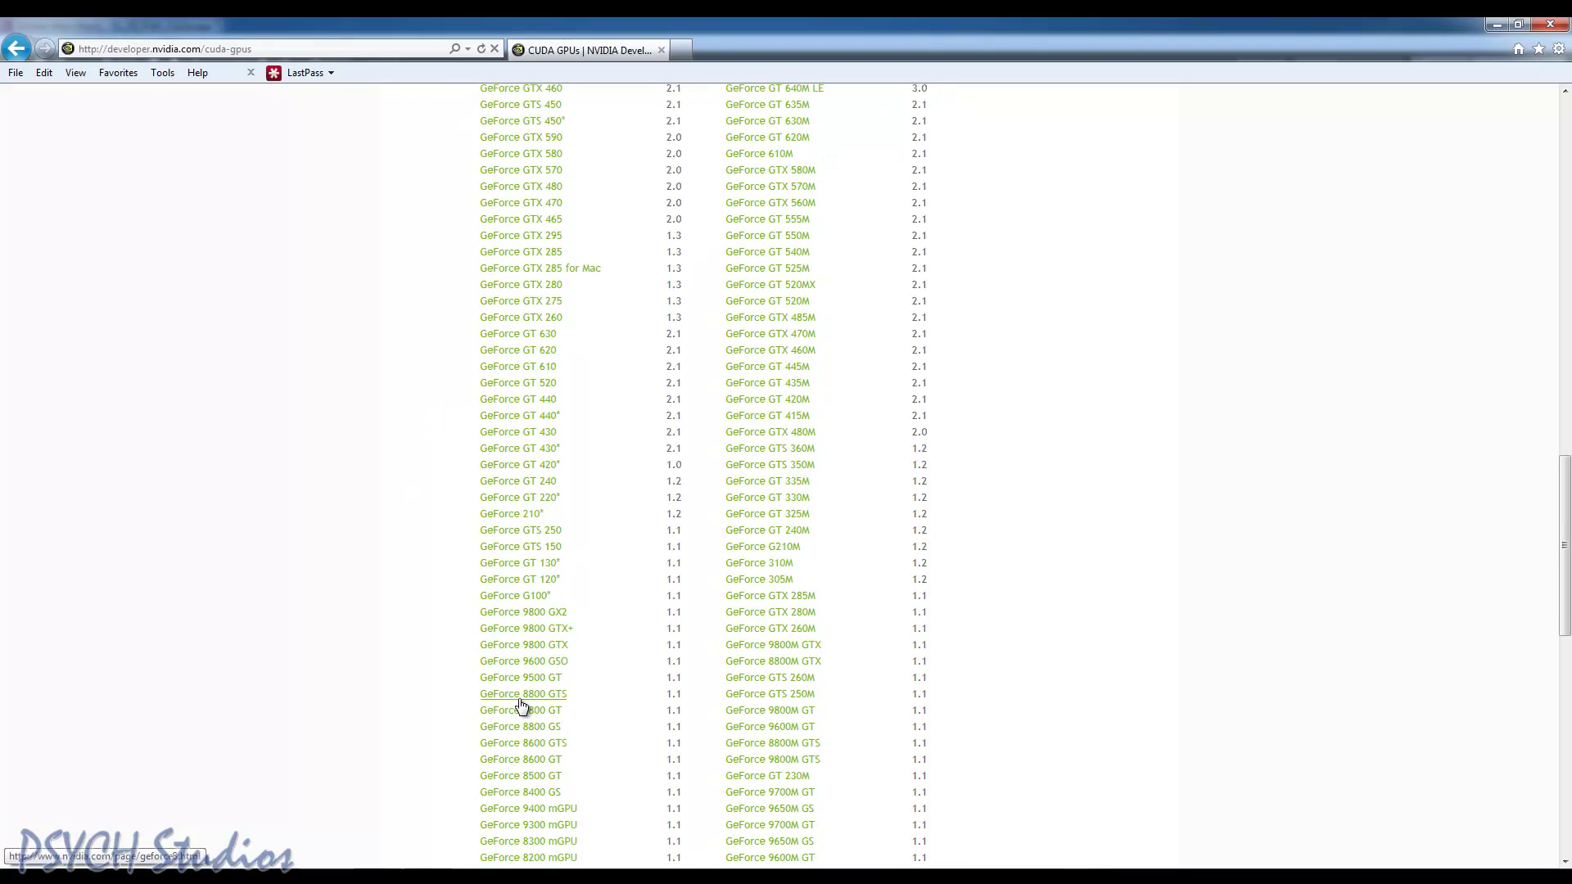
{"action": "scroll", "coordinate": [521, 705], "scroll_direction": "down", "scroll_amount": 1}
{"action": "scroll", "coordinate": [519, 702], "scroll_direction": "down", "scroll_amount": 2}
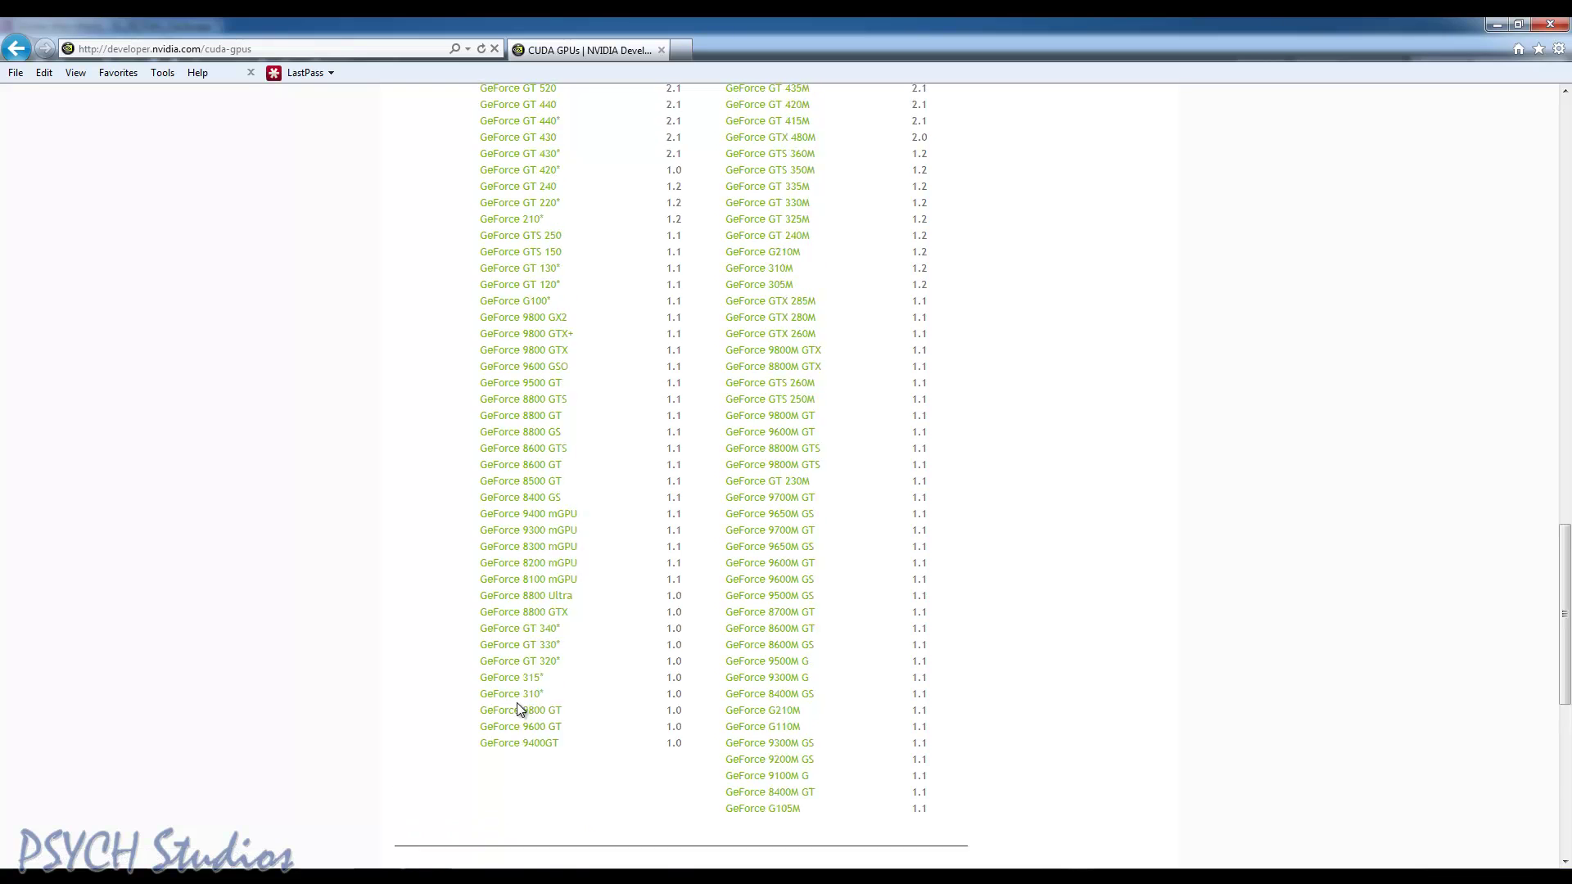
{"action": "scroll", "coordinate": [517, 704], "scroll_direction": "up", "scroll_amount": 8}
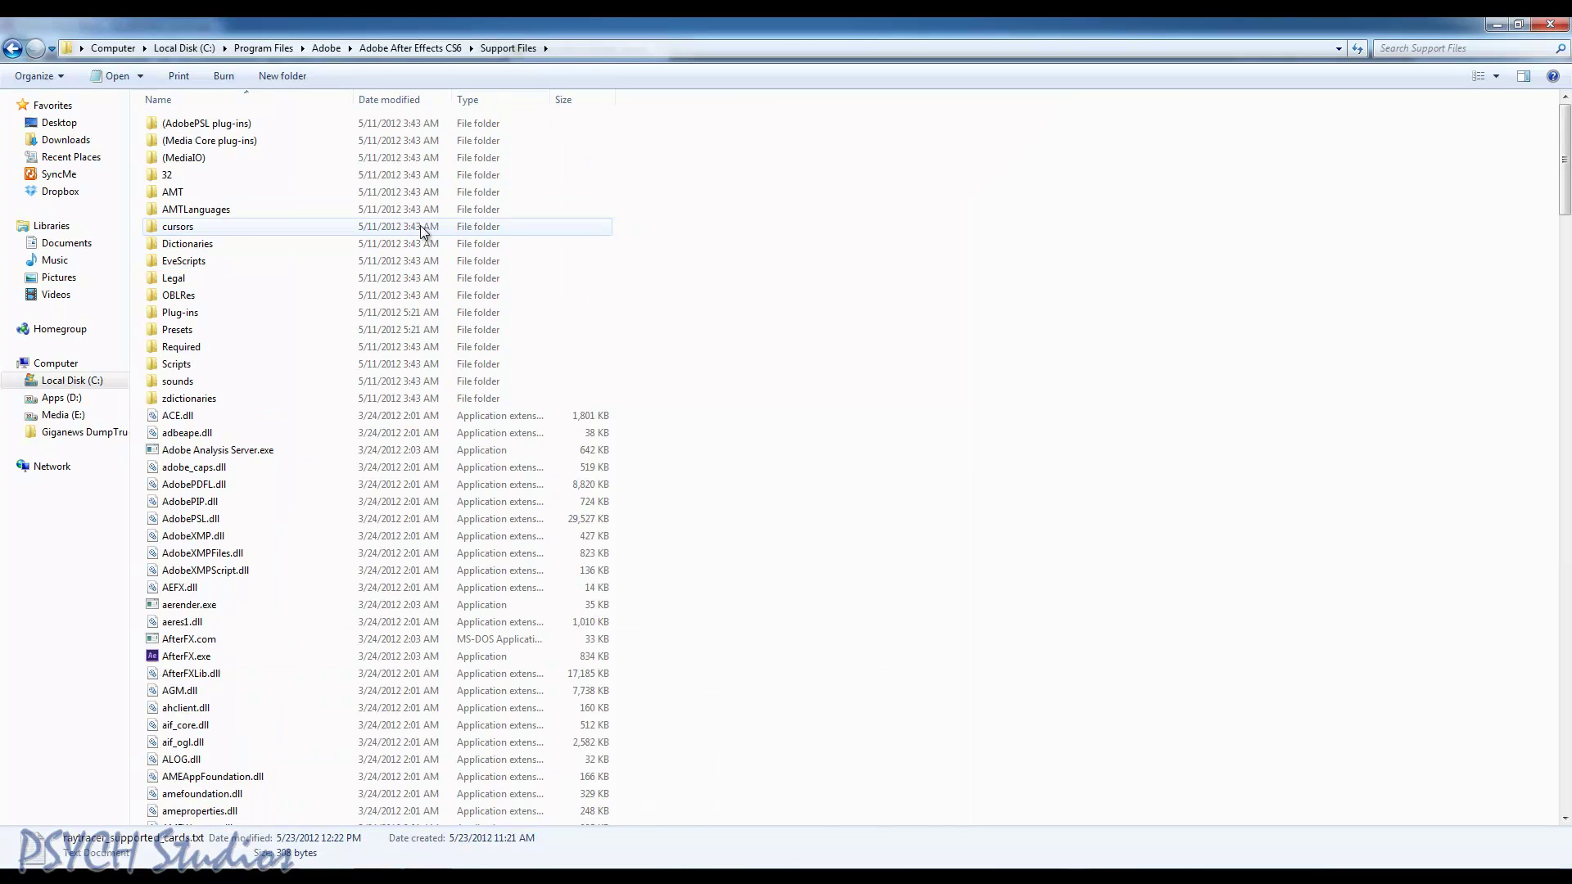
Step: Browse C: > Program Files > Adobe > Adobe After Effects CS6 > Support Files to raytracer_supported_cards.txt
{"action": "left_click", "coordinate": [70, 381]}
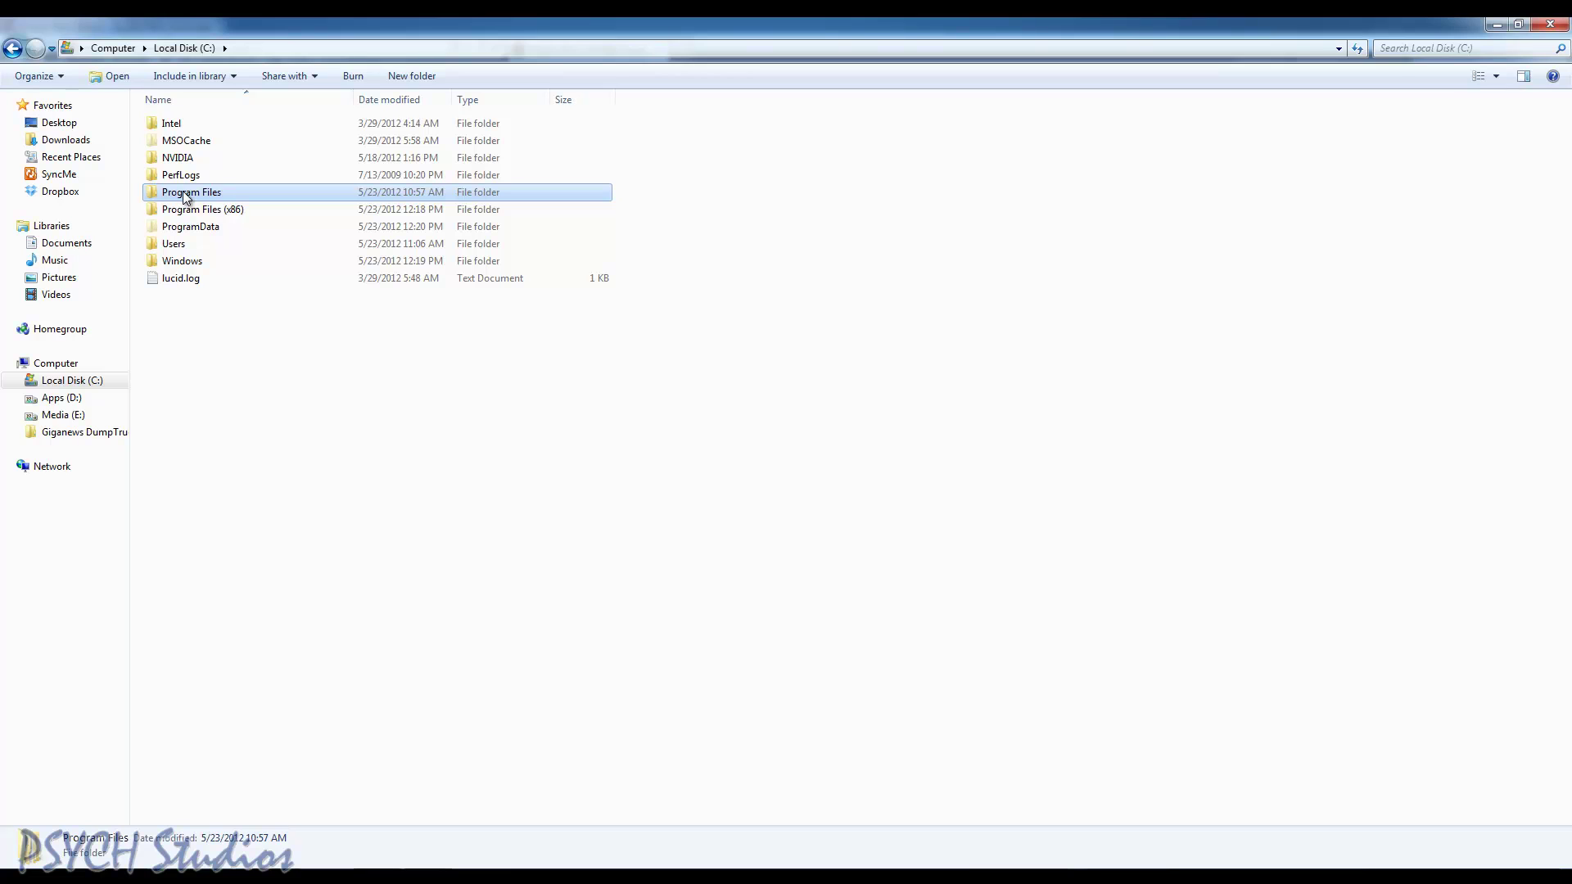
{"action": "double_click", "coordinate": [190, 195]}
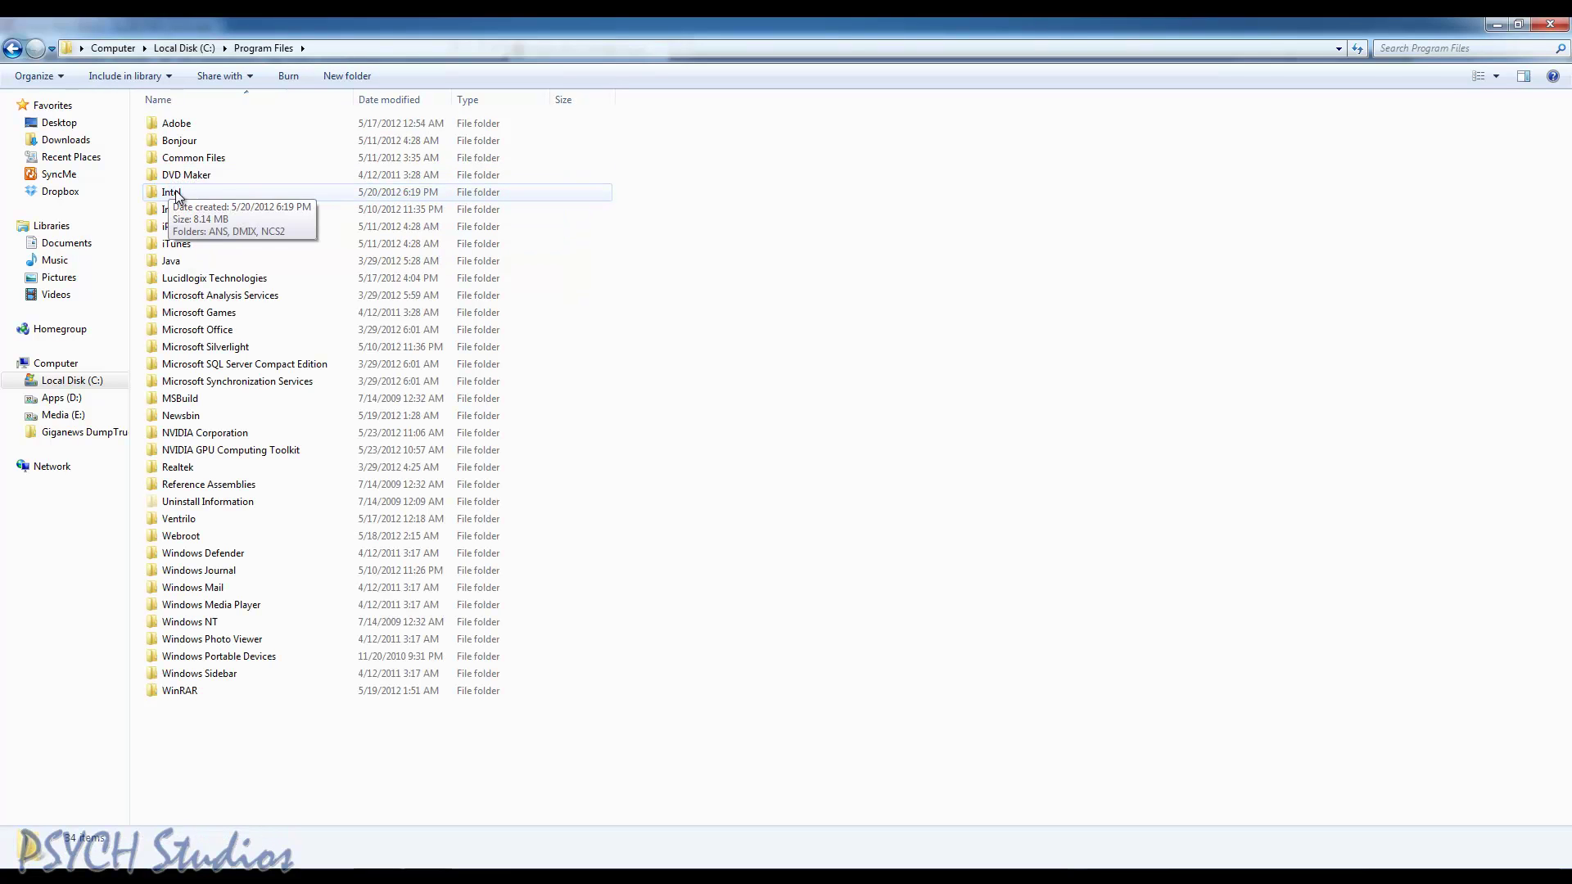
{"action": "double_click", "coordinate": [191, 124]}
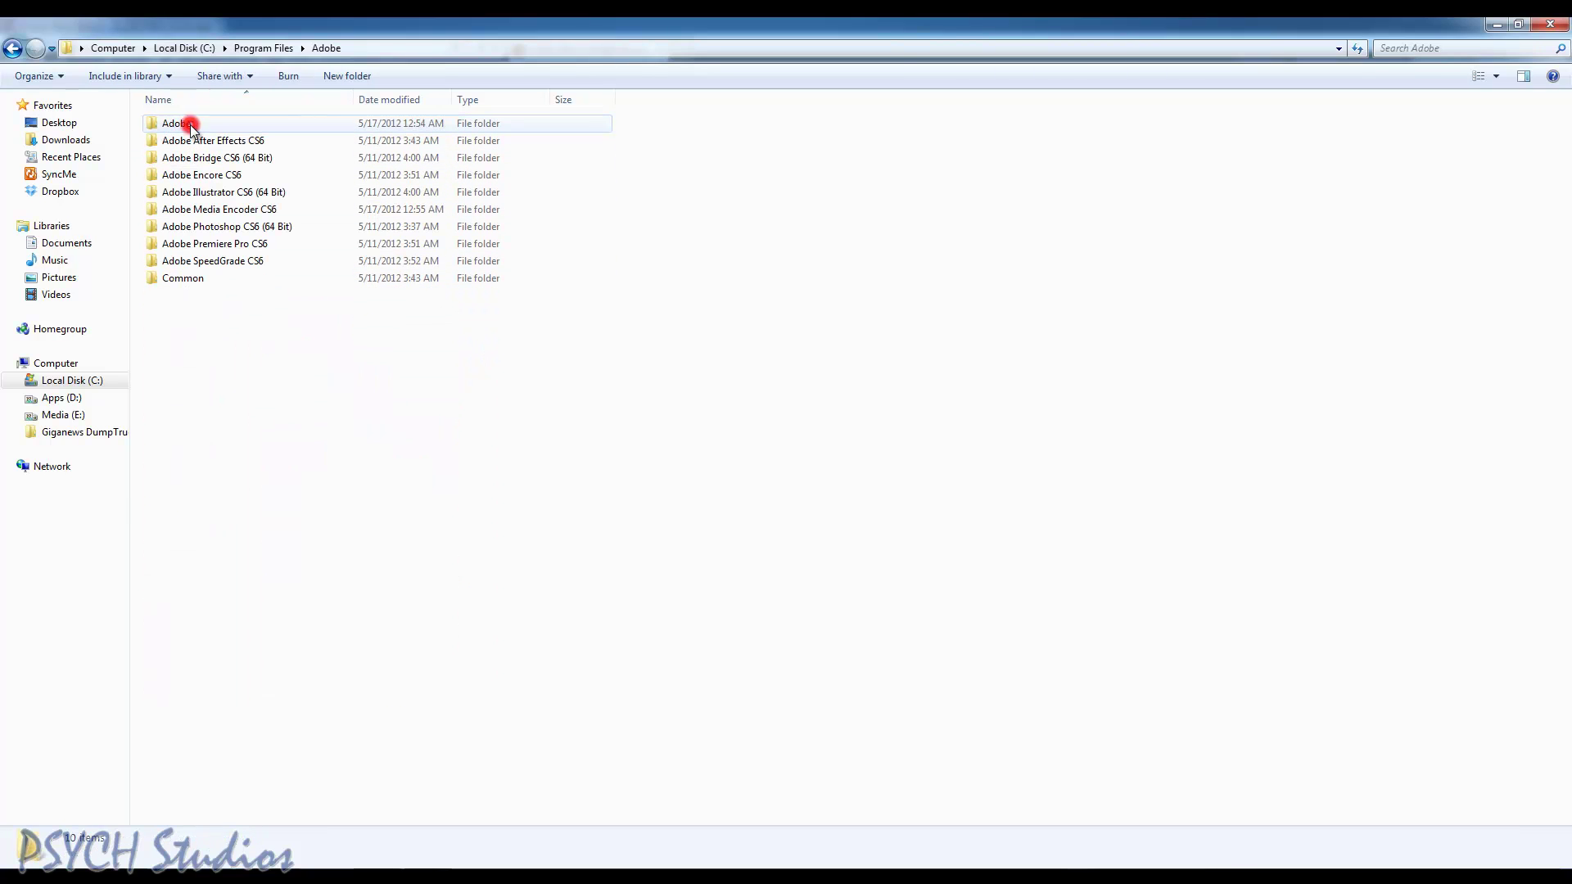
{"action": "double_click", "coordinate": [195, 140]}
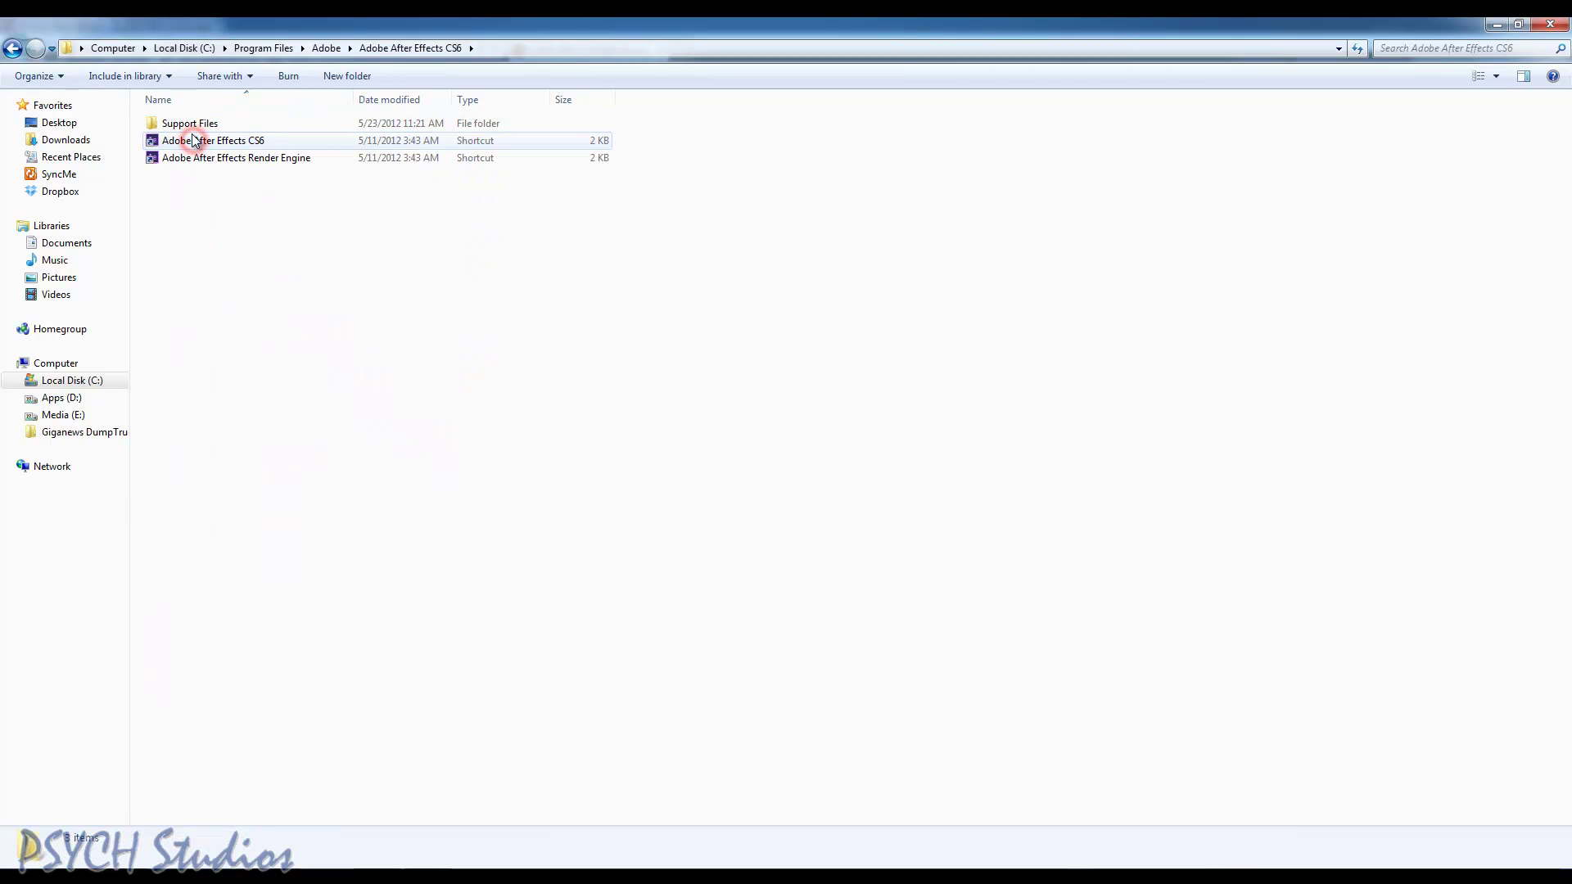
{"action": "double_click", "coordinate": [185, 124]}
{"action": "scroll", "coordinate": [616, 328], "scroll_direction": "down", "scroll_amount": 20}
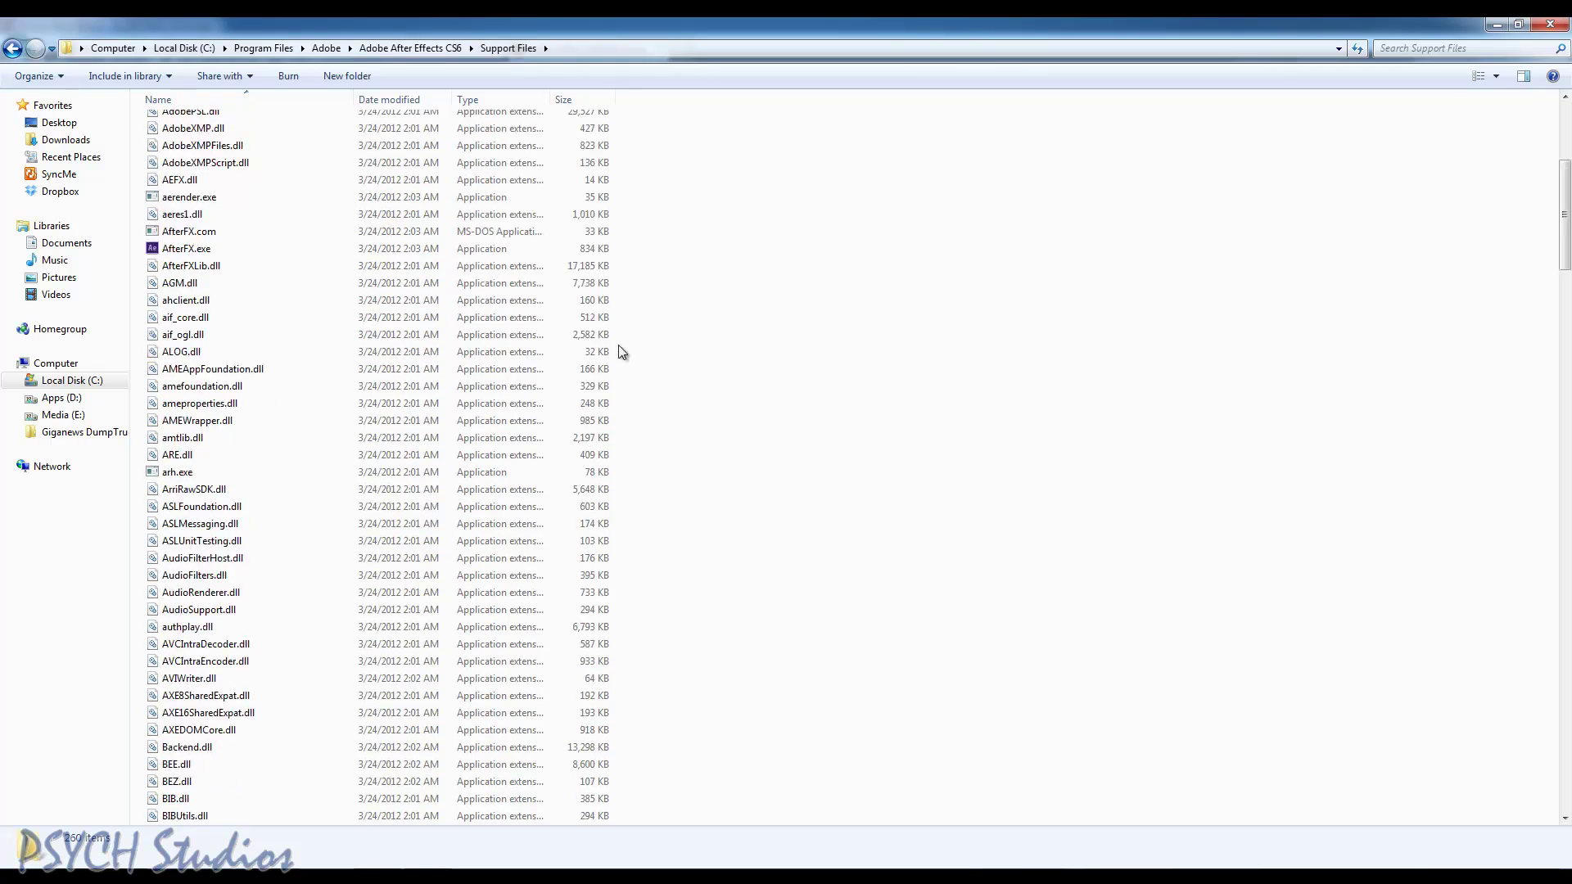
{"action": "scroll", "coordinate": [603, 385], "scroll_direction": "down", "scroll_amount": 20}
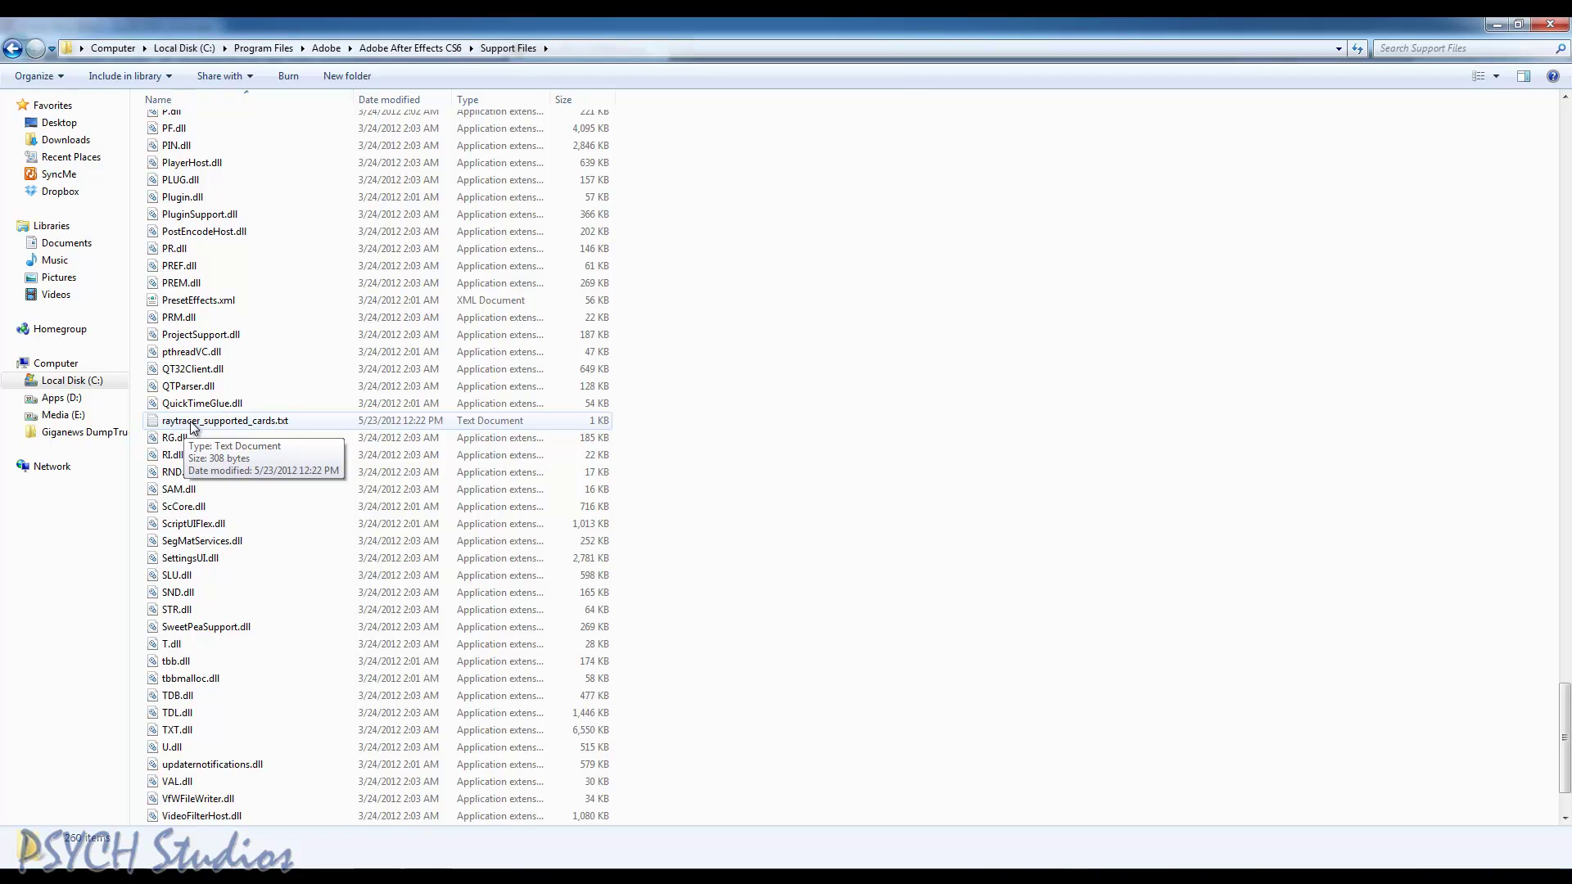
Step: Add 'GeForce GTX 550 Ti' as a new first line of raytracer_supported_cards.txt in Notepad and save
{"action": "double_click", "coordinate": [193, 423]}
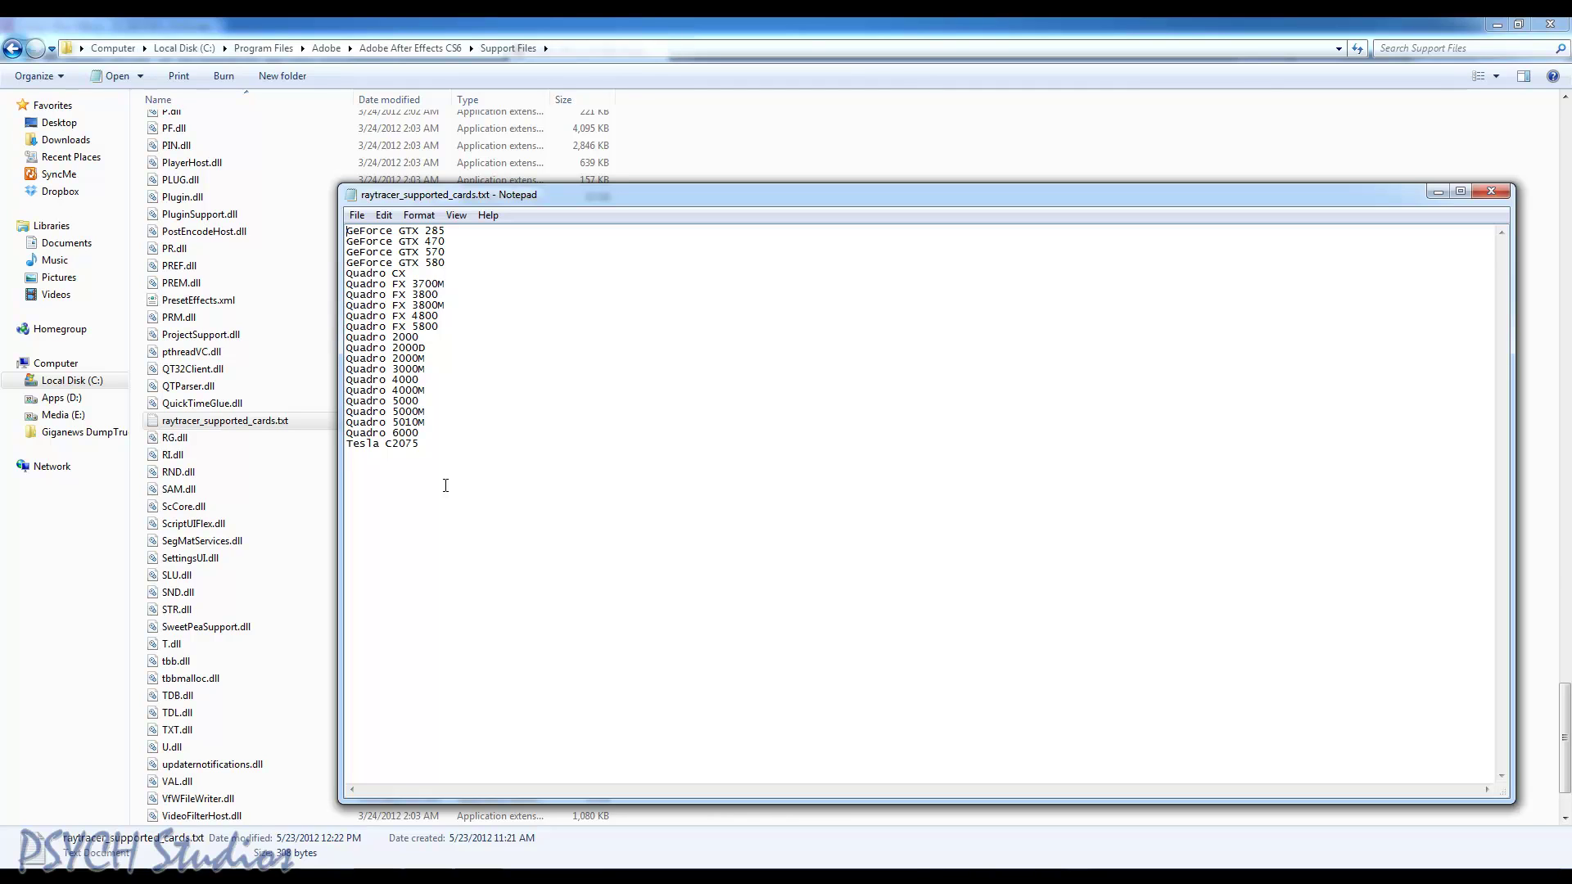
{"action": "key", "text": "Return"}
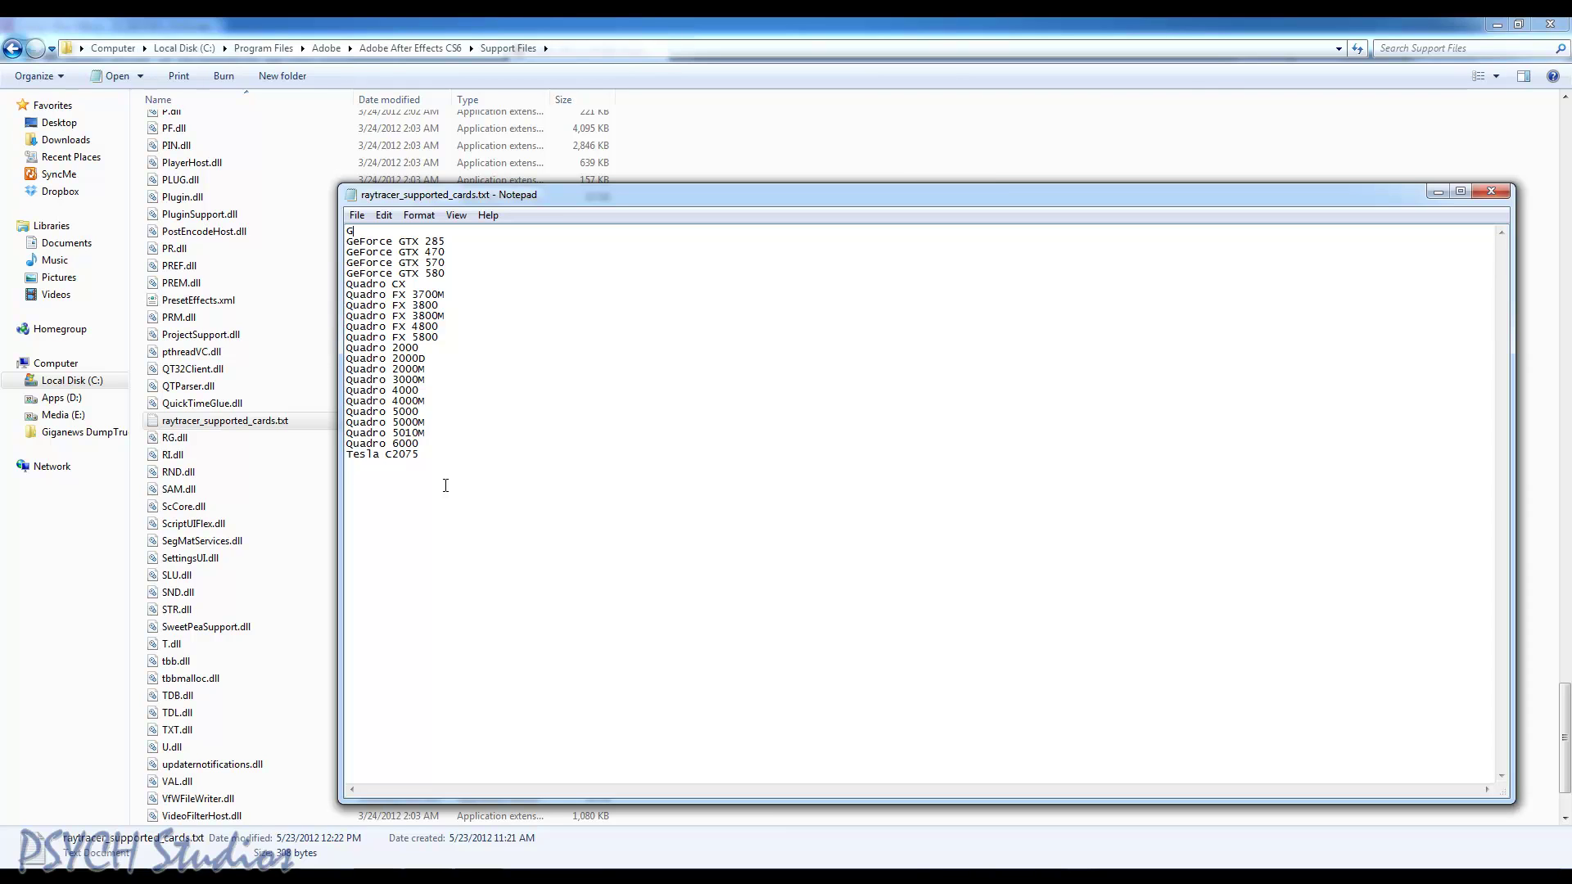
{"action": "type", "text": "Force GTX 550 Ti"}
{"action": "left_click", "coordinate": [357, 215]}
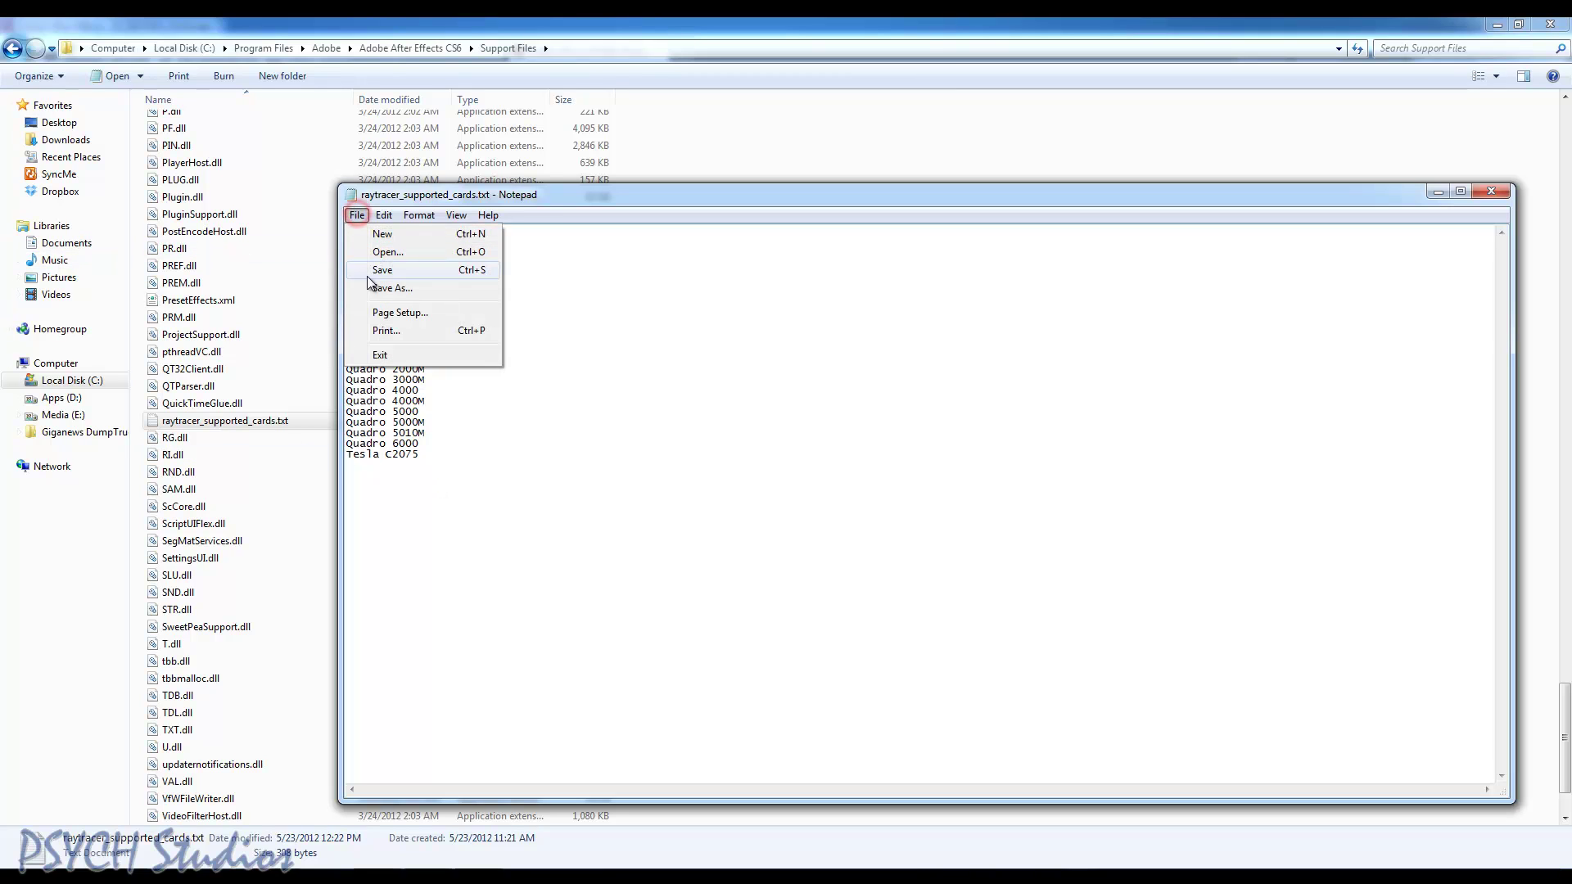
{"action": "left_click", "coordinate": [370, 273]}
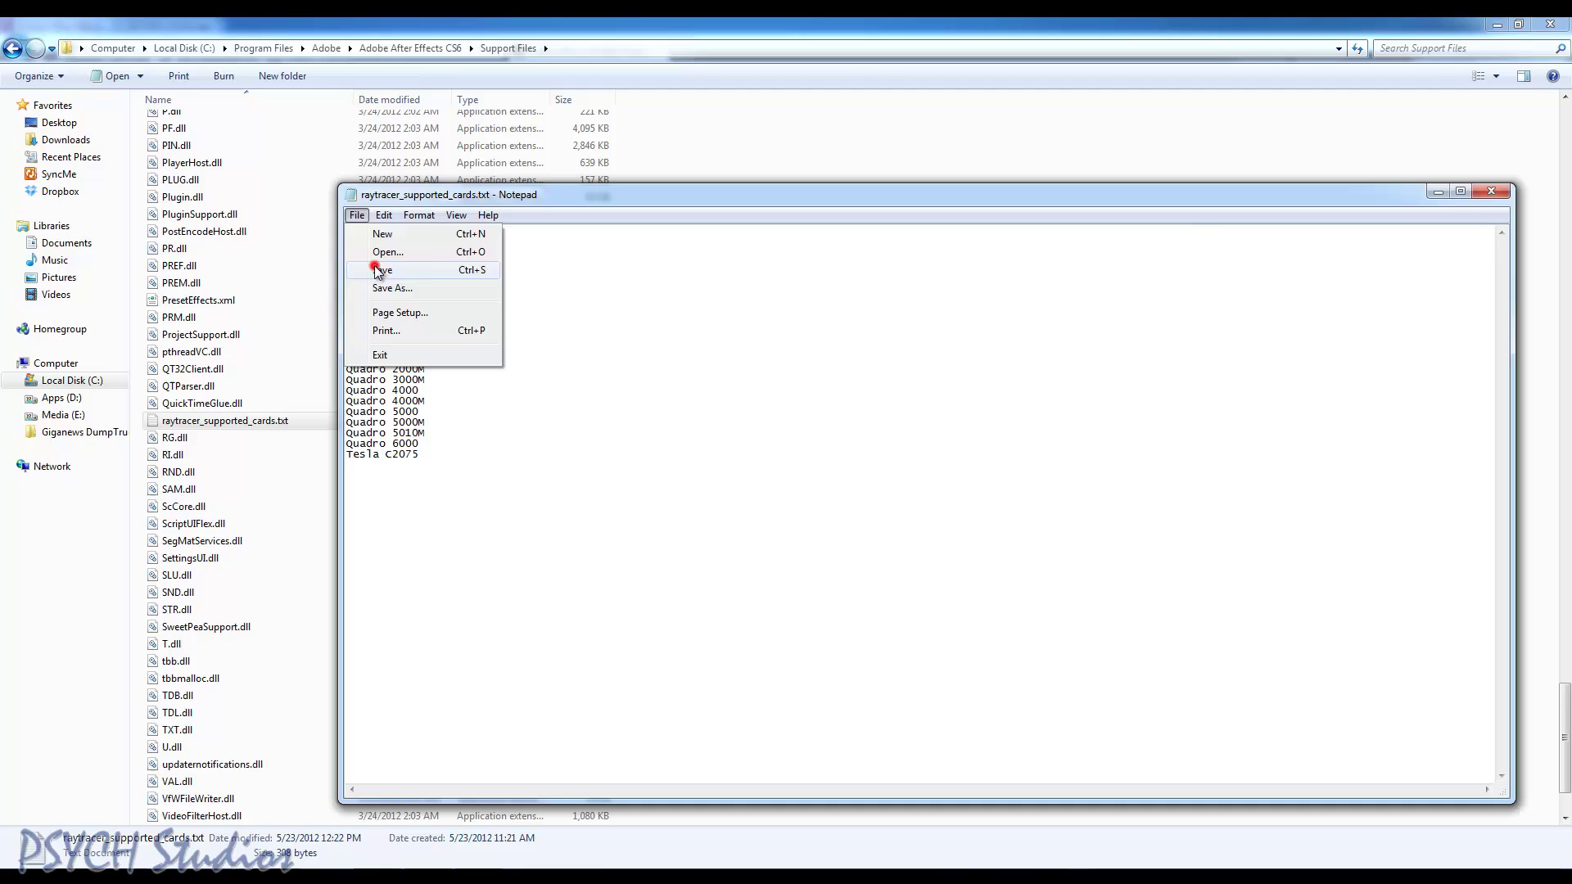
Step: Close Notepad, Windows Explorer and the NVIDIA CUDA GPUs browser window
{"action": "left_click", "coordinate": [1481, 190]}
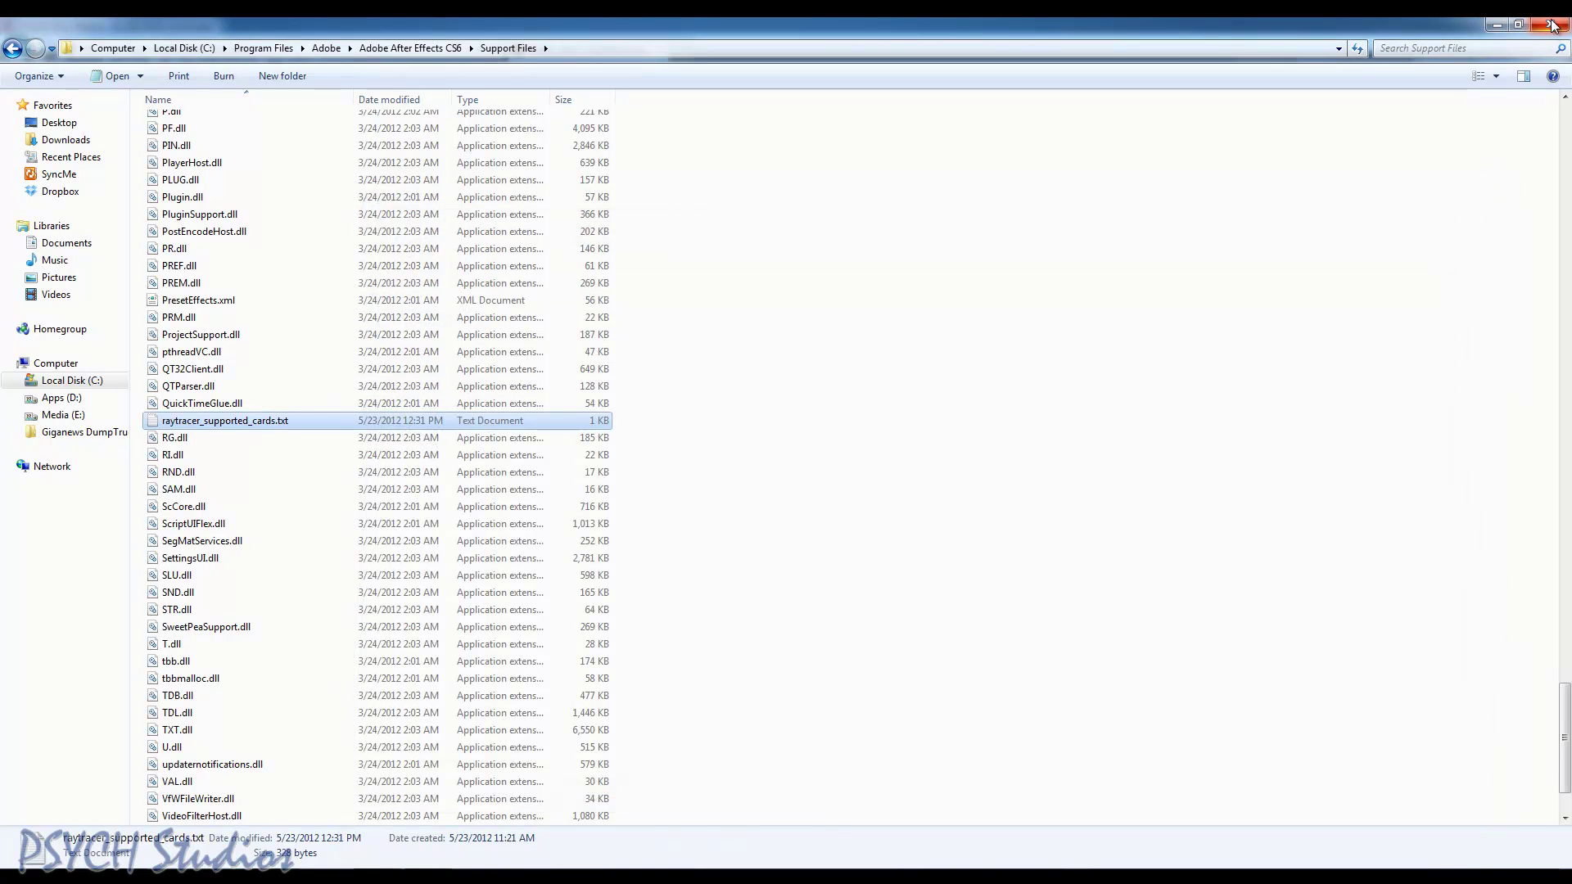
{"action": "left_click", "coordinate": [1553, 25]}
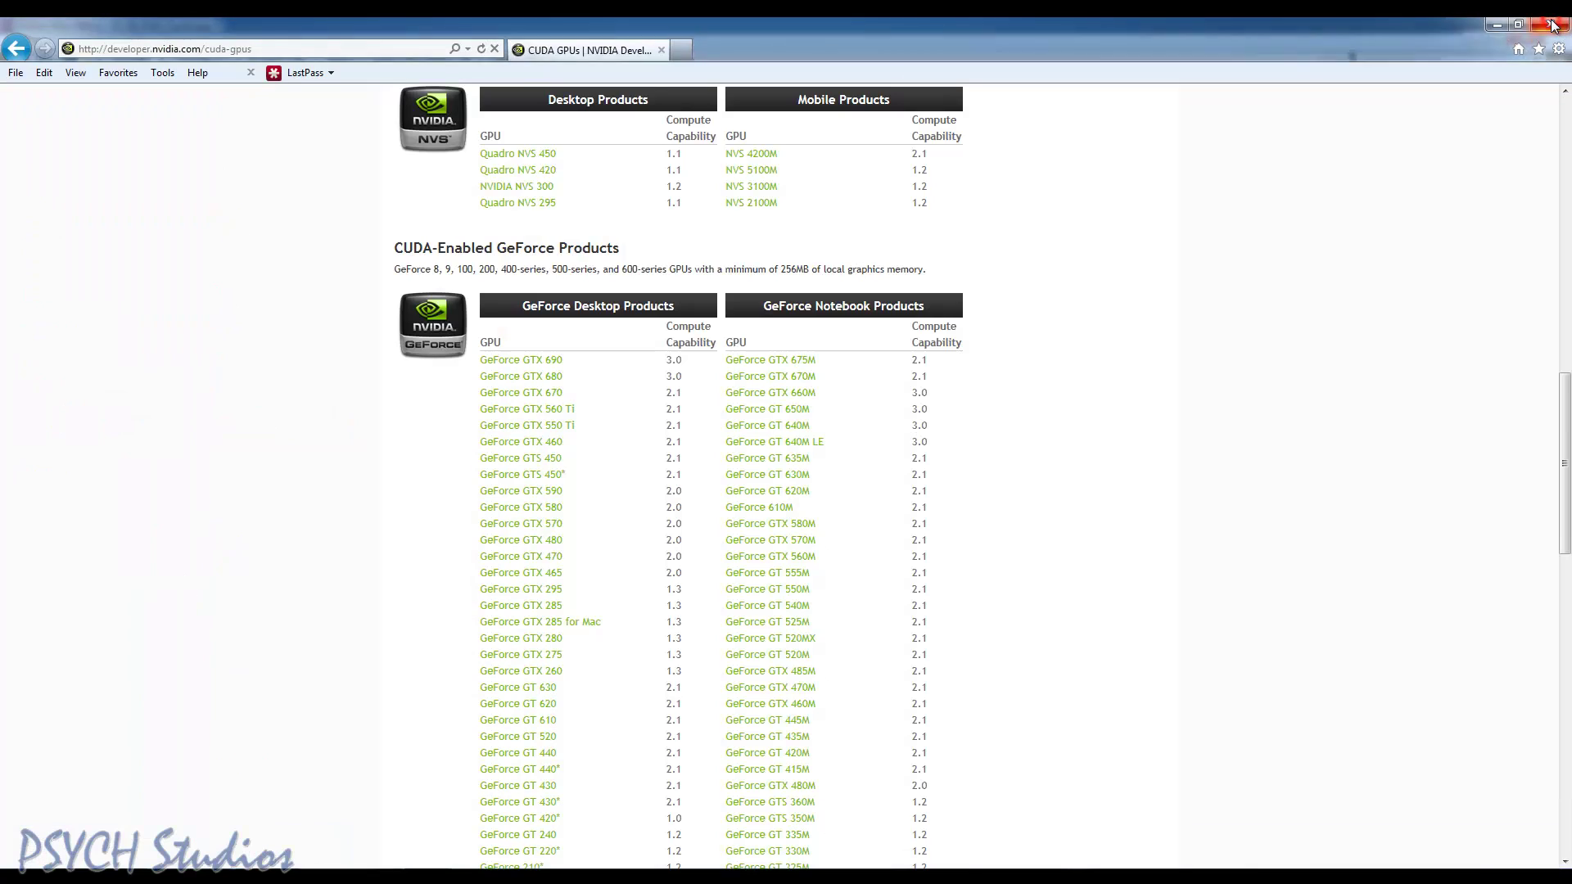
{"action": "left_click", "coordinate": [1553, 25]}
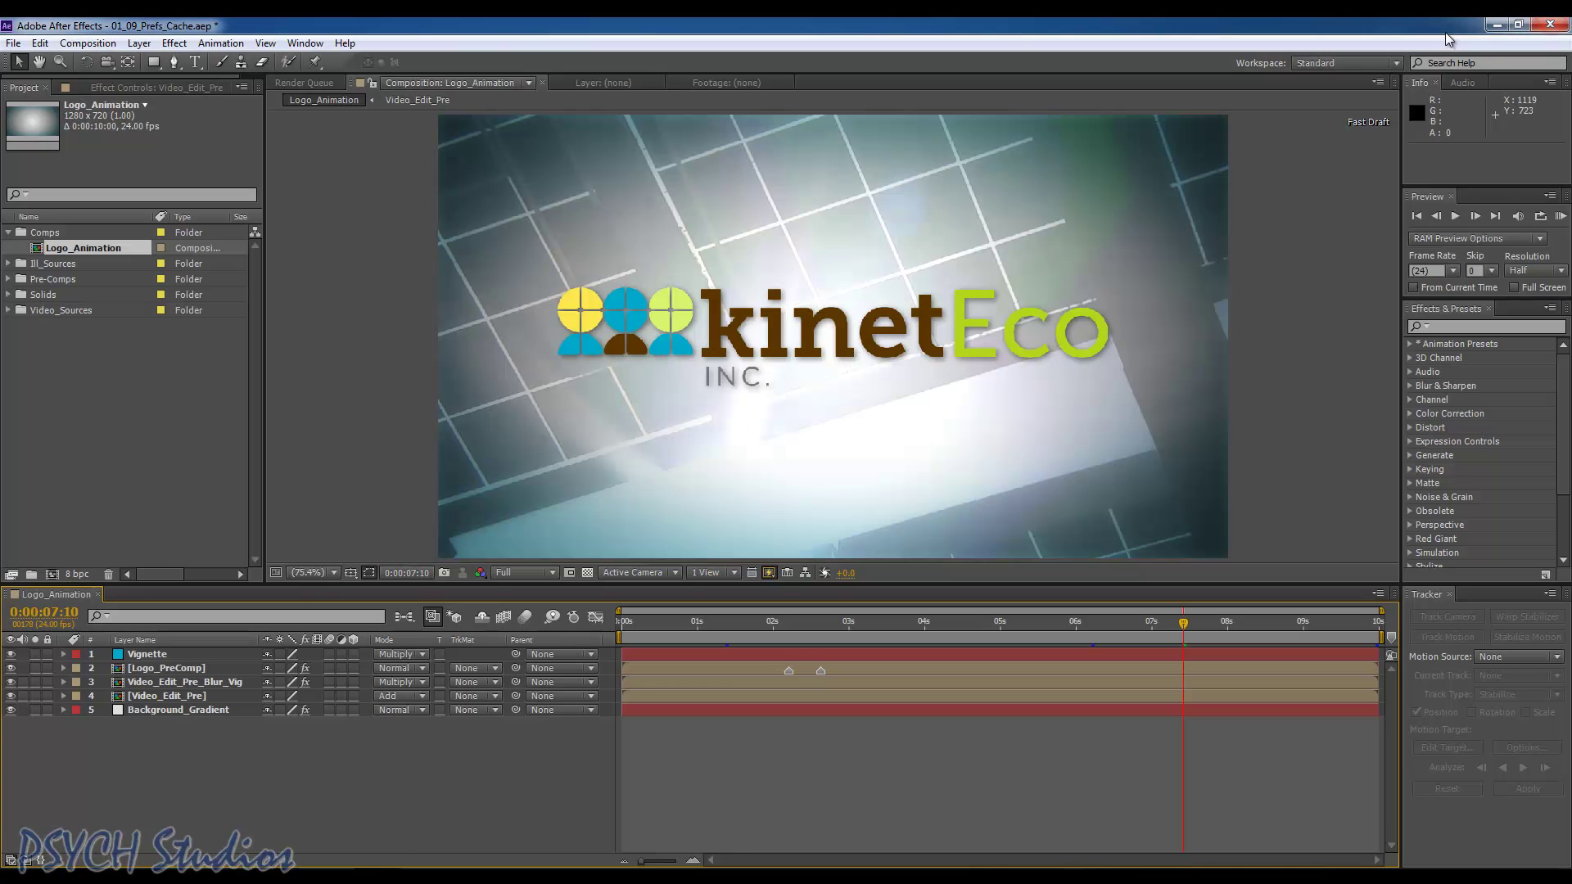
Step: Quit After Effects without saving, relaunch it, and reopen 01_09_Prefs_Cache.aep from Recent Projects
{"action": "left_click", "coordinate": [1556, 24]}
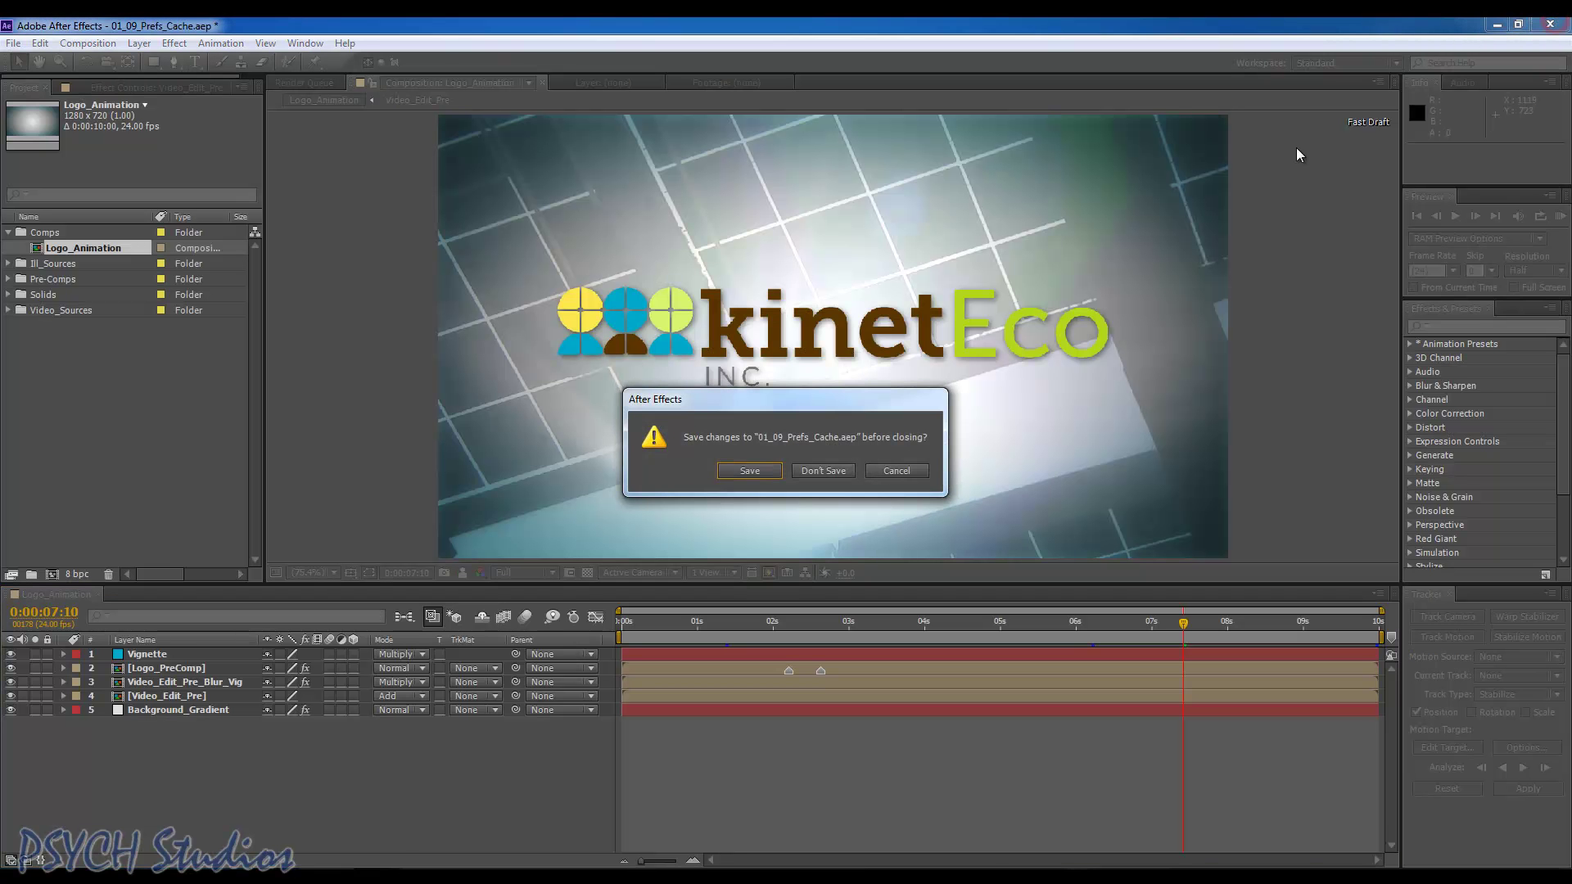
{"action": "left_click", "coordinate": [822, 473]}
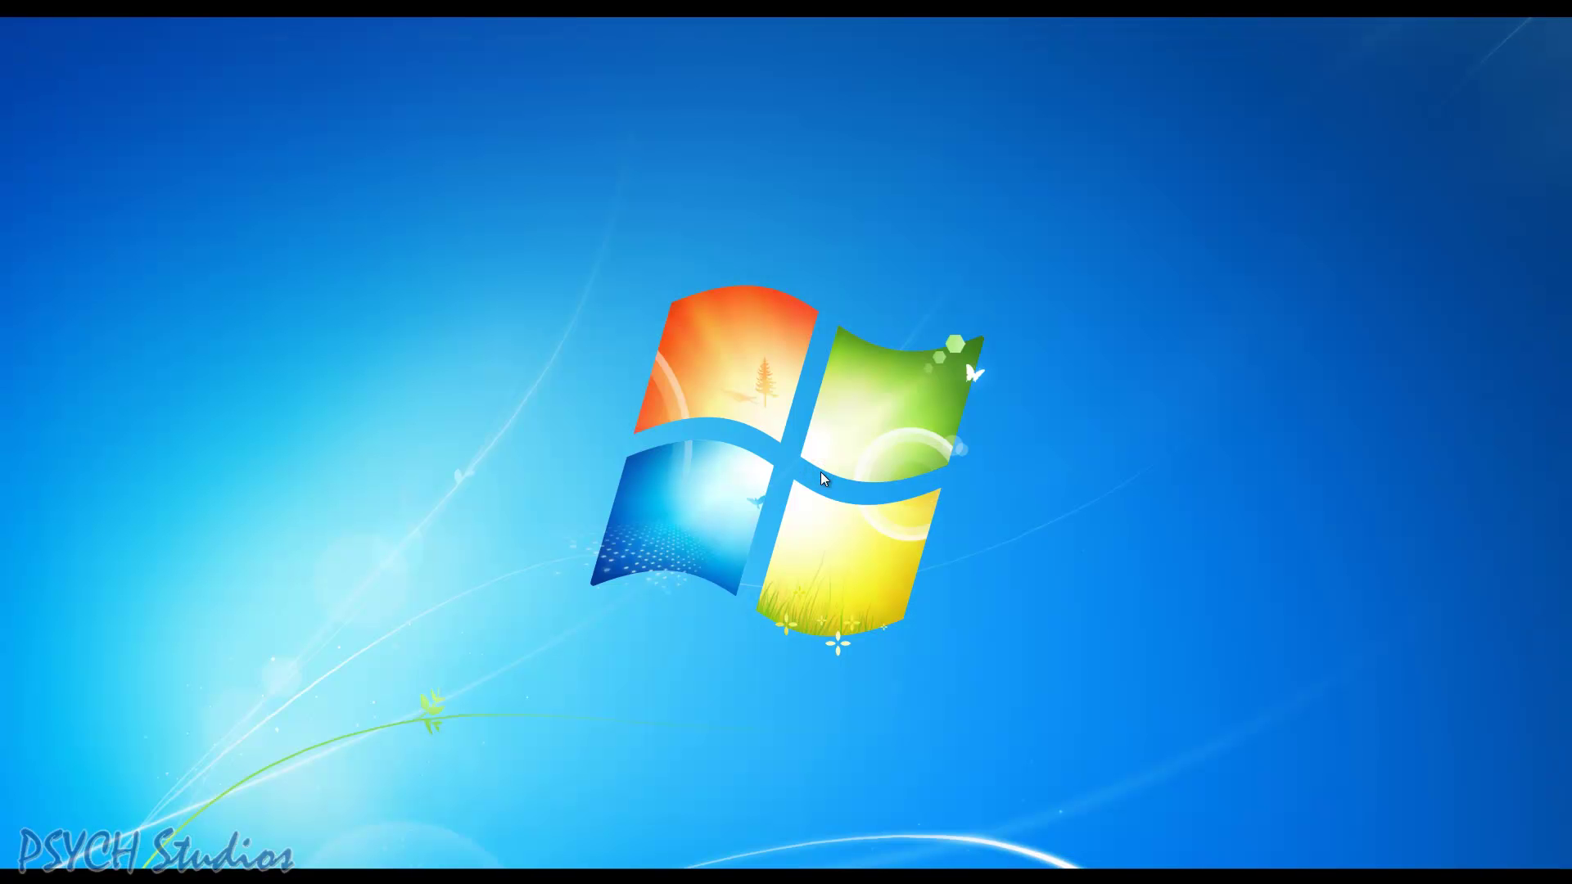
{"action": "mouse_move", "coordinate": [901, 65]}
{"action": "left_click", "coordinate": [811, 67]}
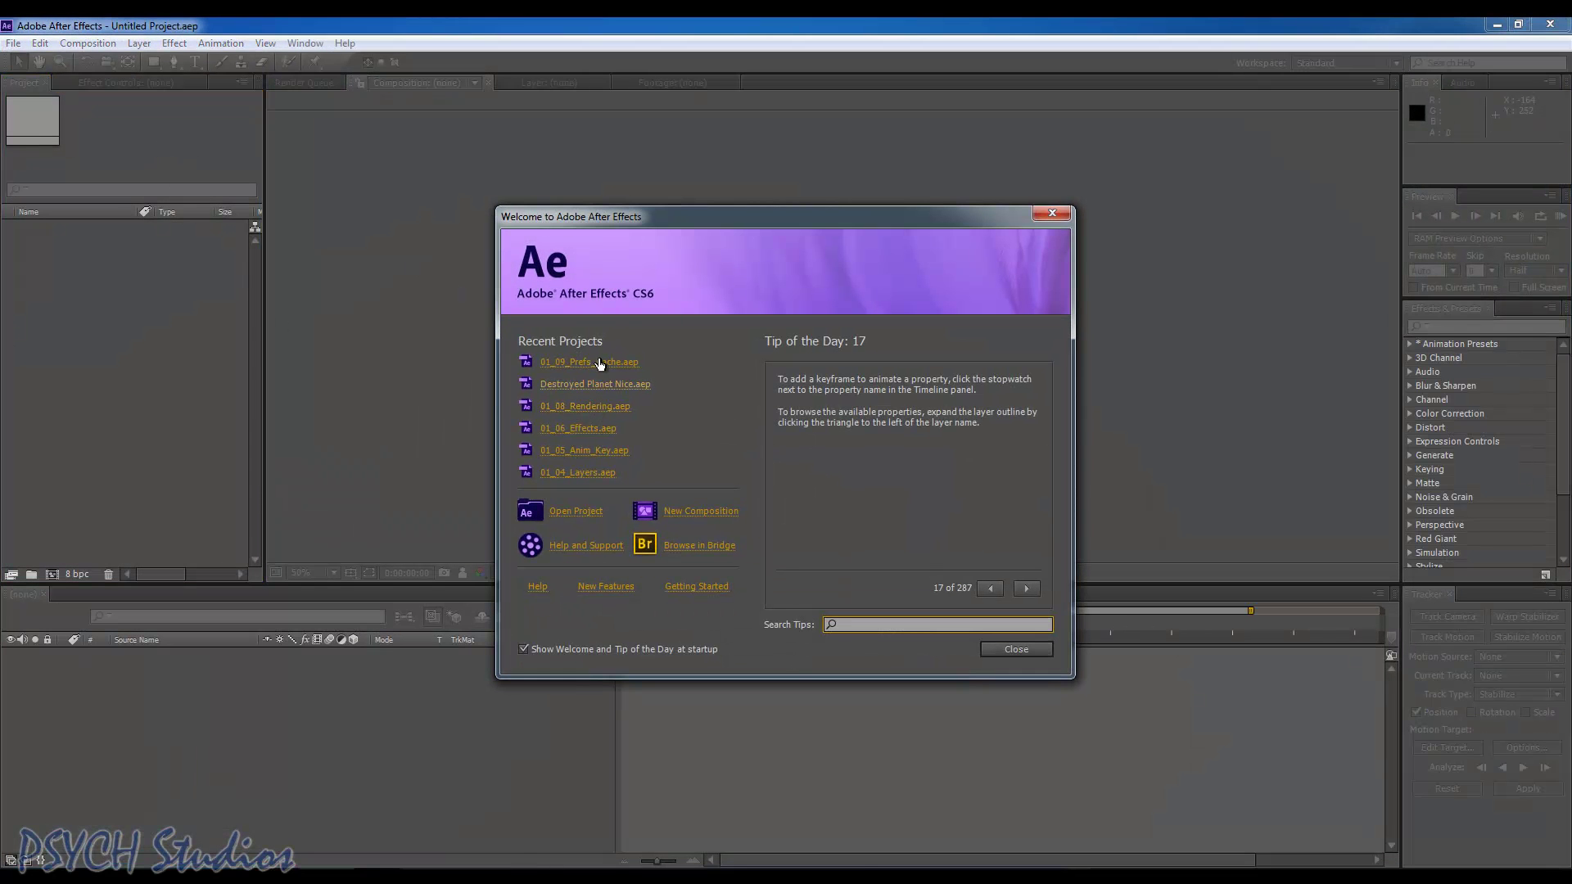
{"action": "left_click", "coordinate": [600, 363]}
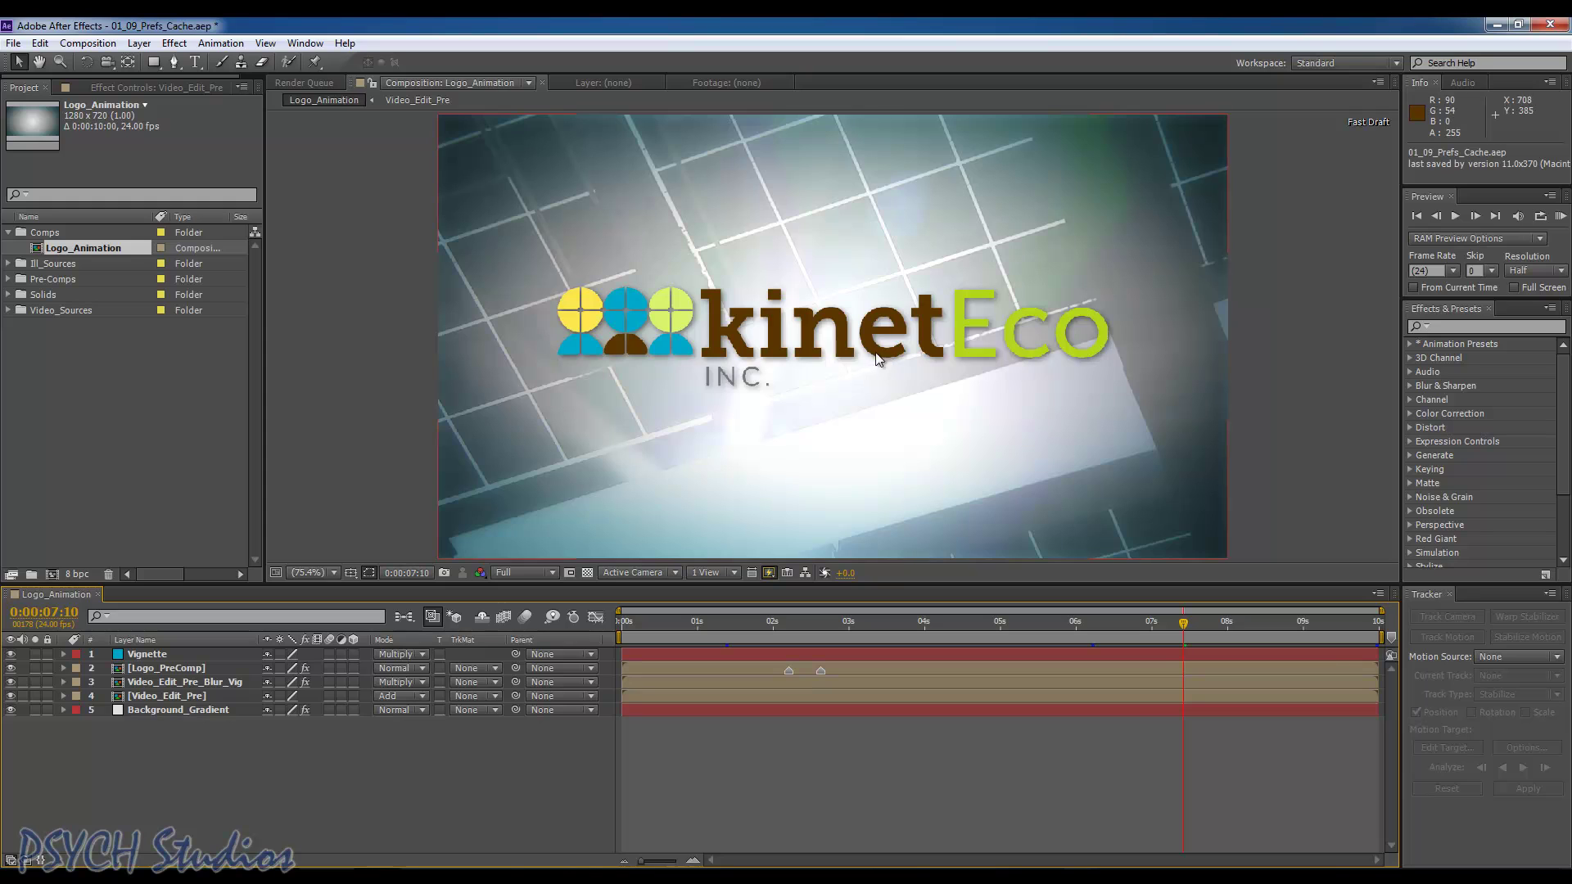
Step: In Previews preferences' GPU Information, set Ray-tracing to GPU and confirm with OK
{"action": "left_click", "coordinate": [38, 42]}
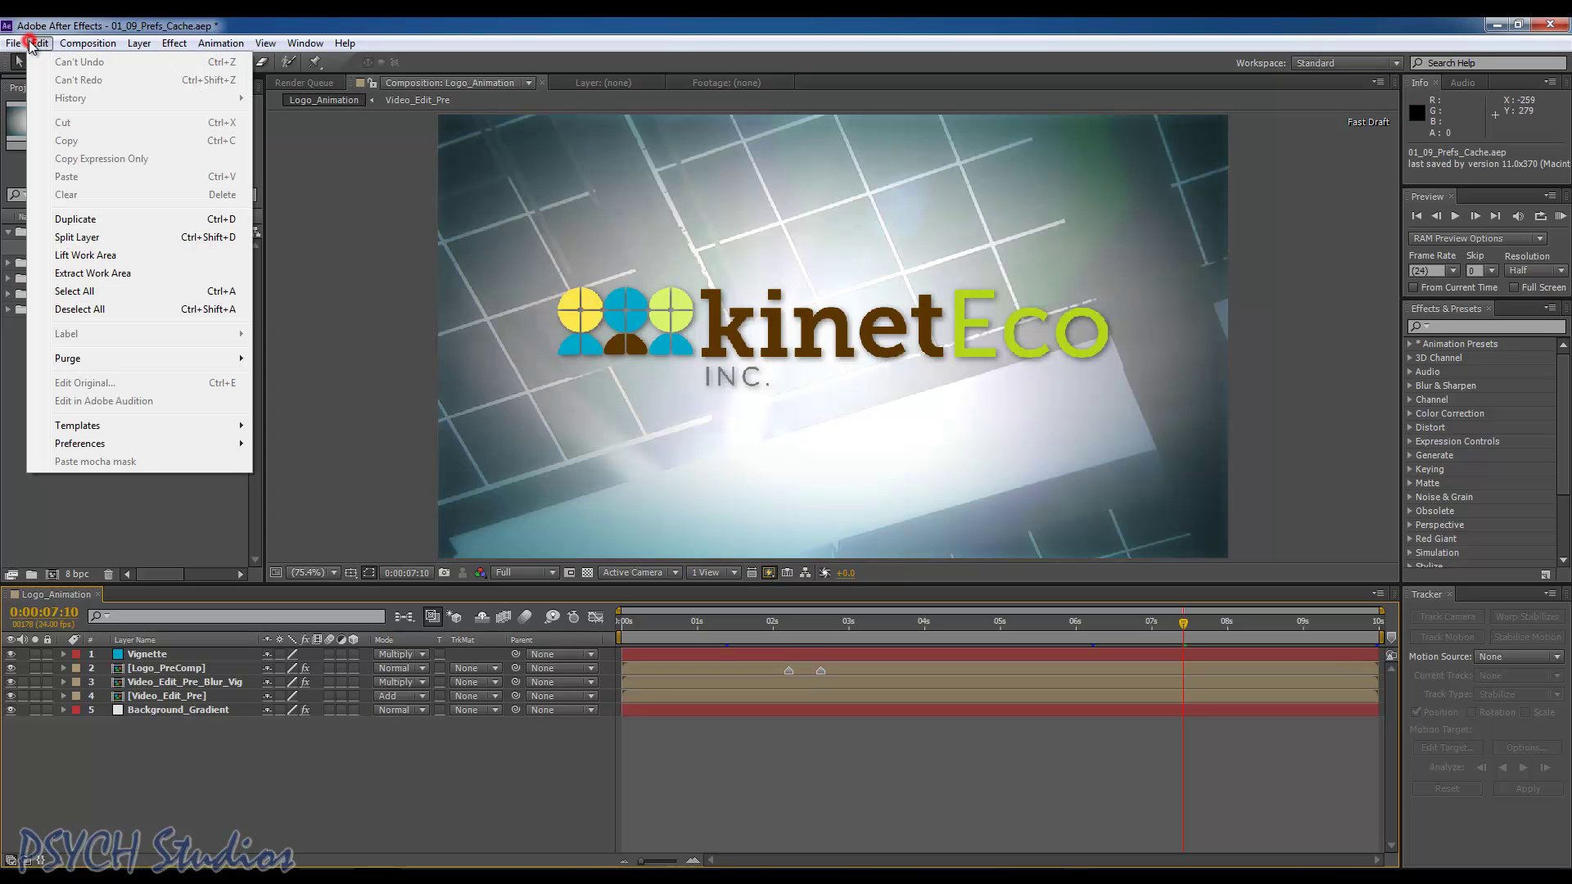
{"action": "mouse_move", "coordinate": [94, 443]}
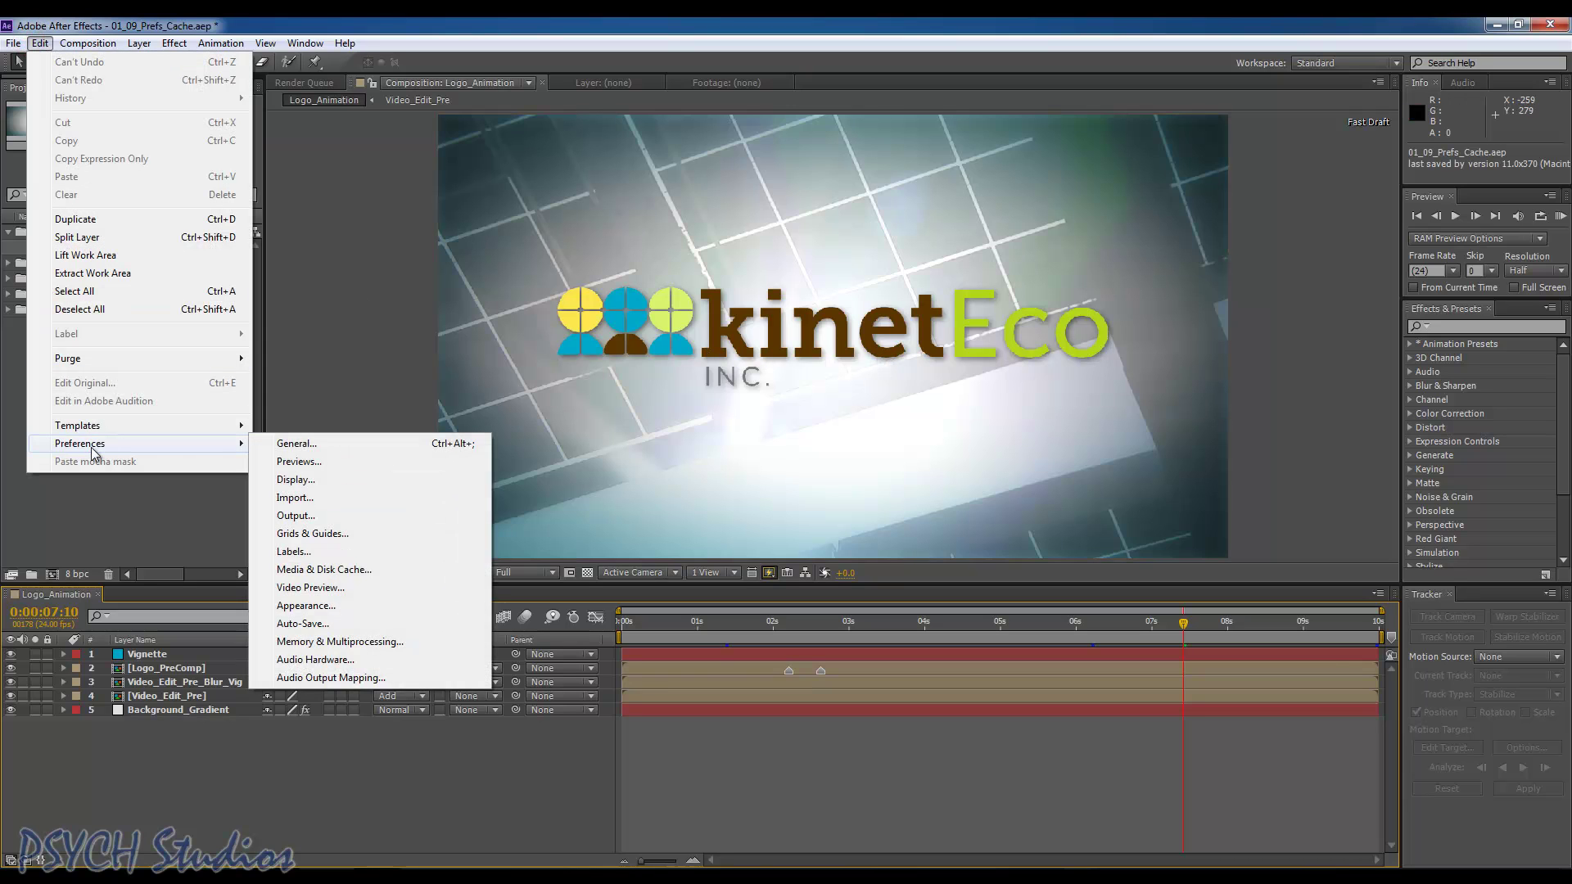
{"action": "left_click", "coordinate": [288, 463]}
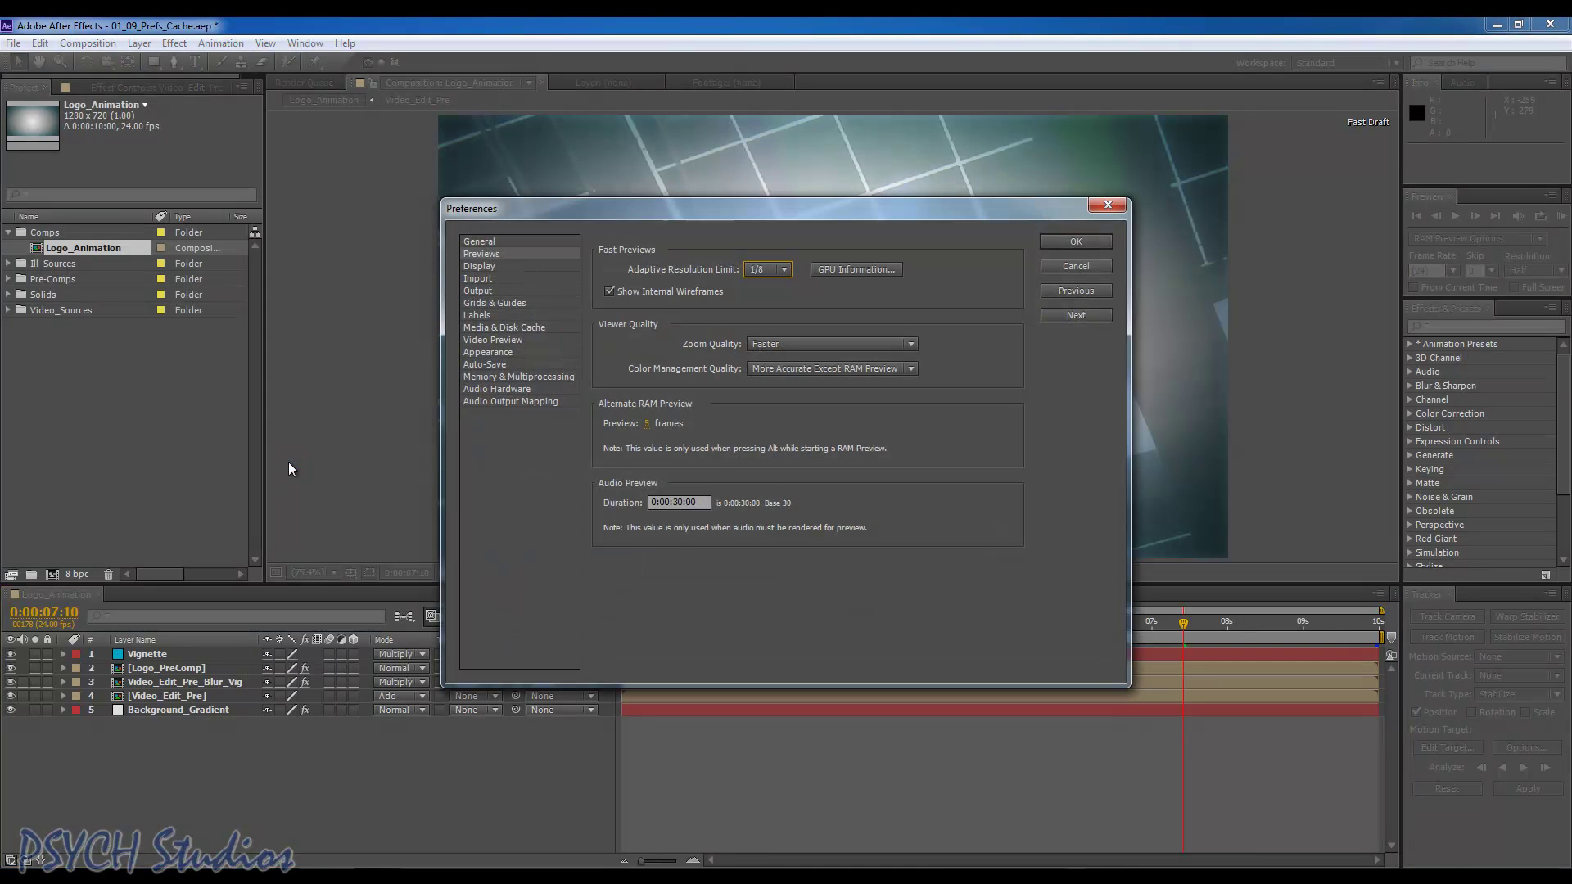
{"action": "left_click", "coordinate": [843, 273]}
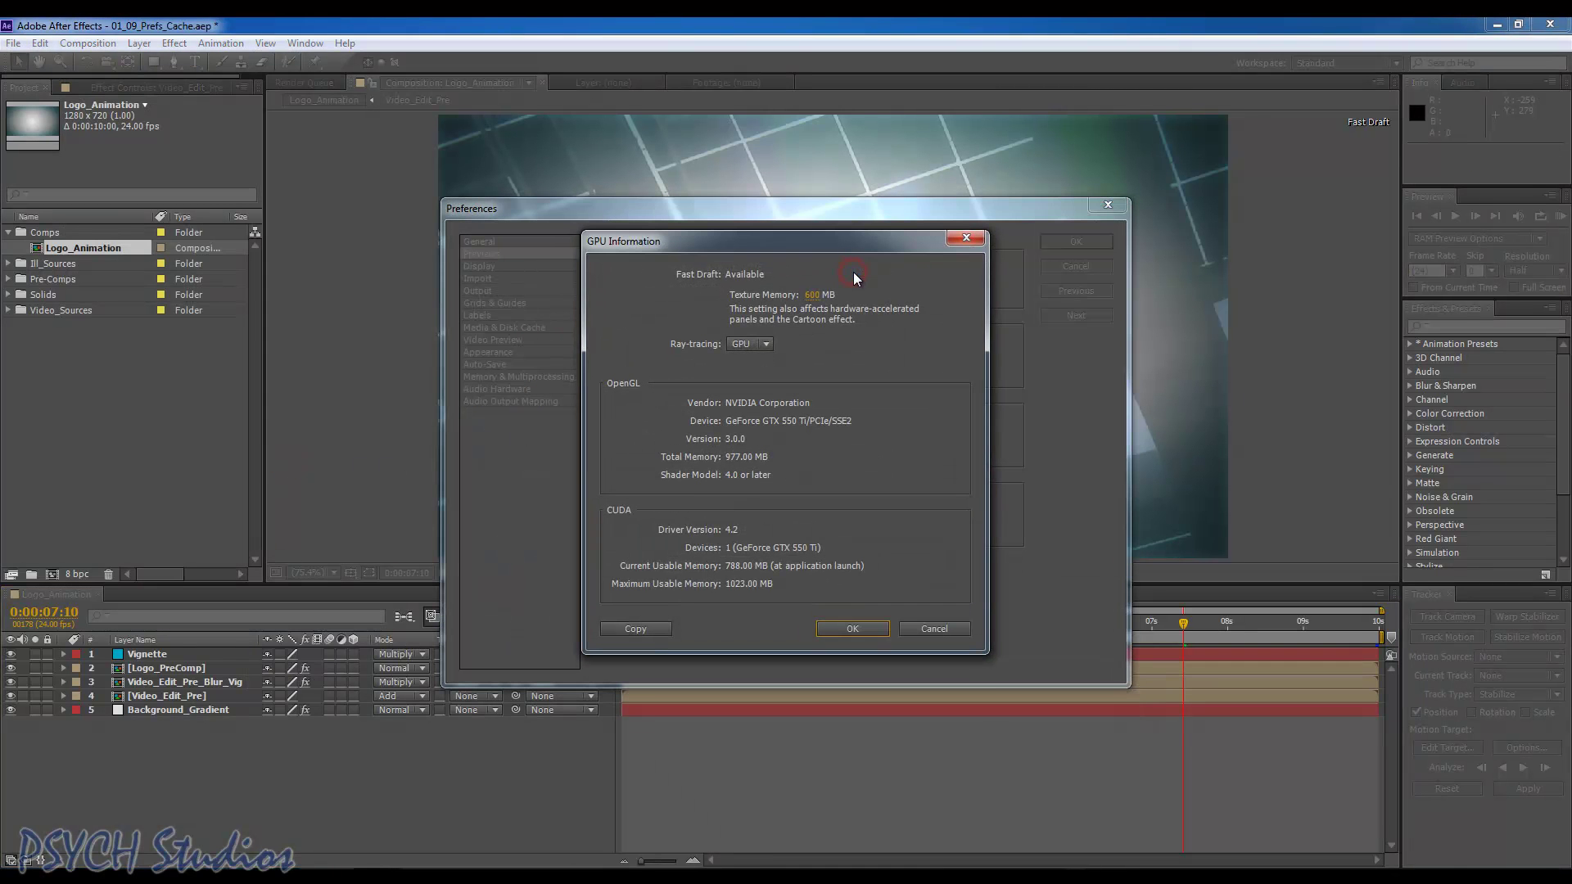
{"action": "left_click", "coordinate": [750, 345]}
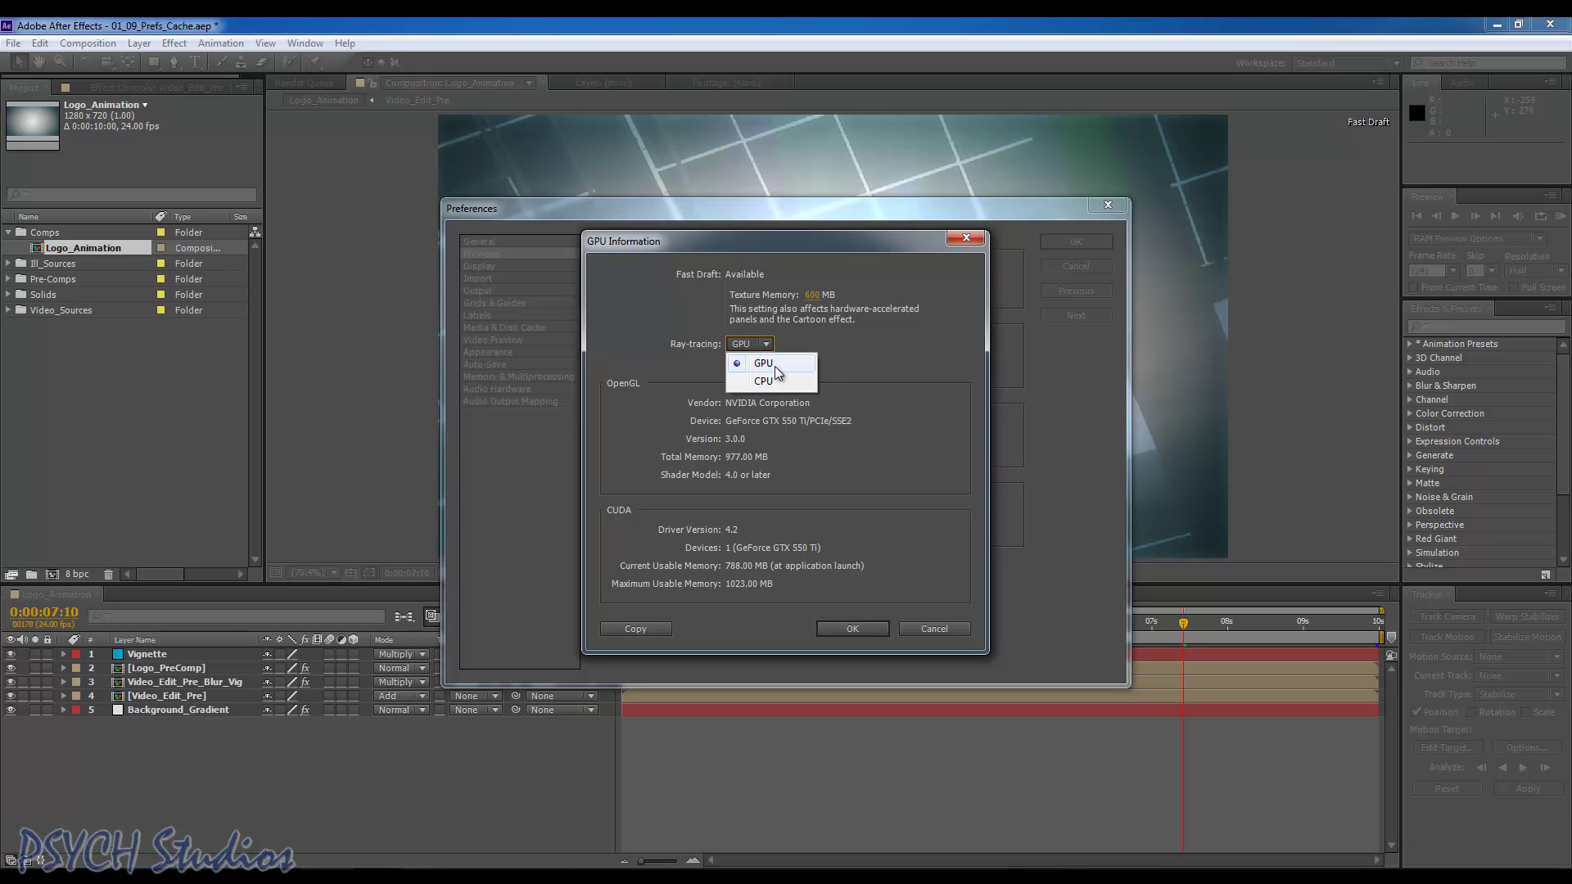
{"action": "left_click", "coordinate": [771, 365]}
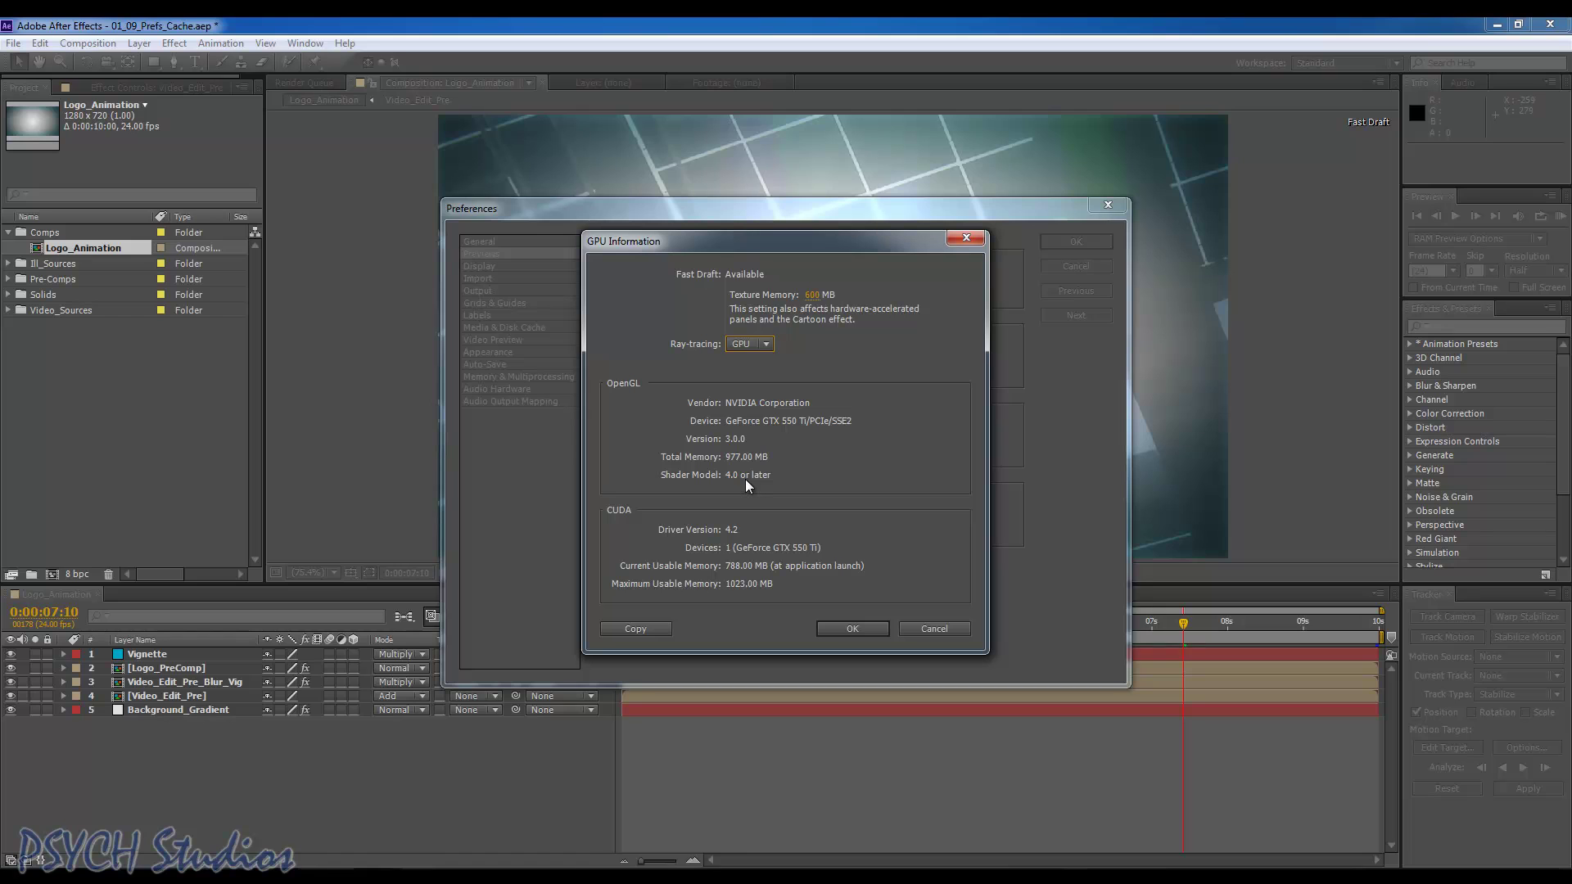
{"action": "left_click", "coordinate": [856, 633]}
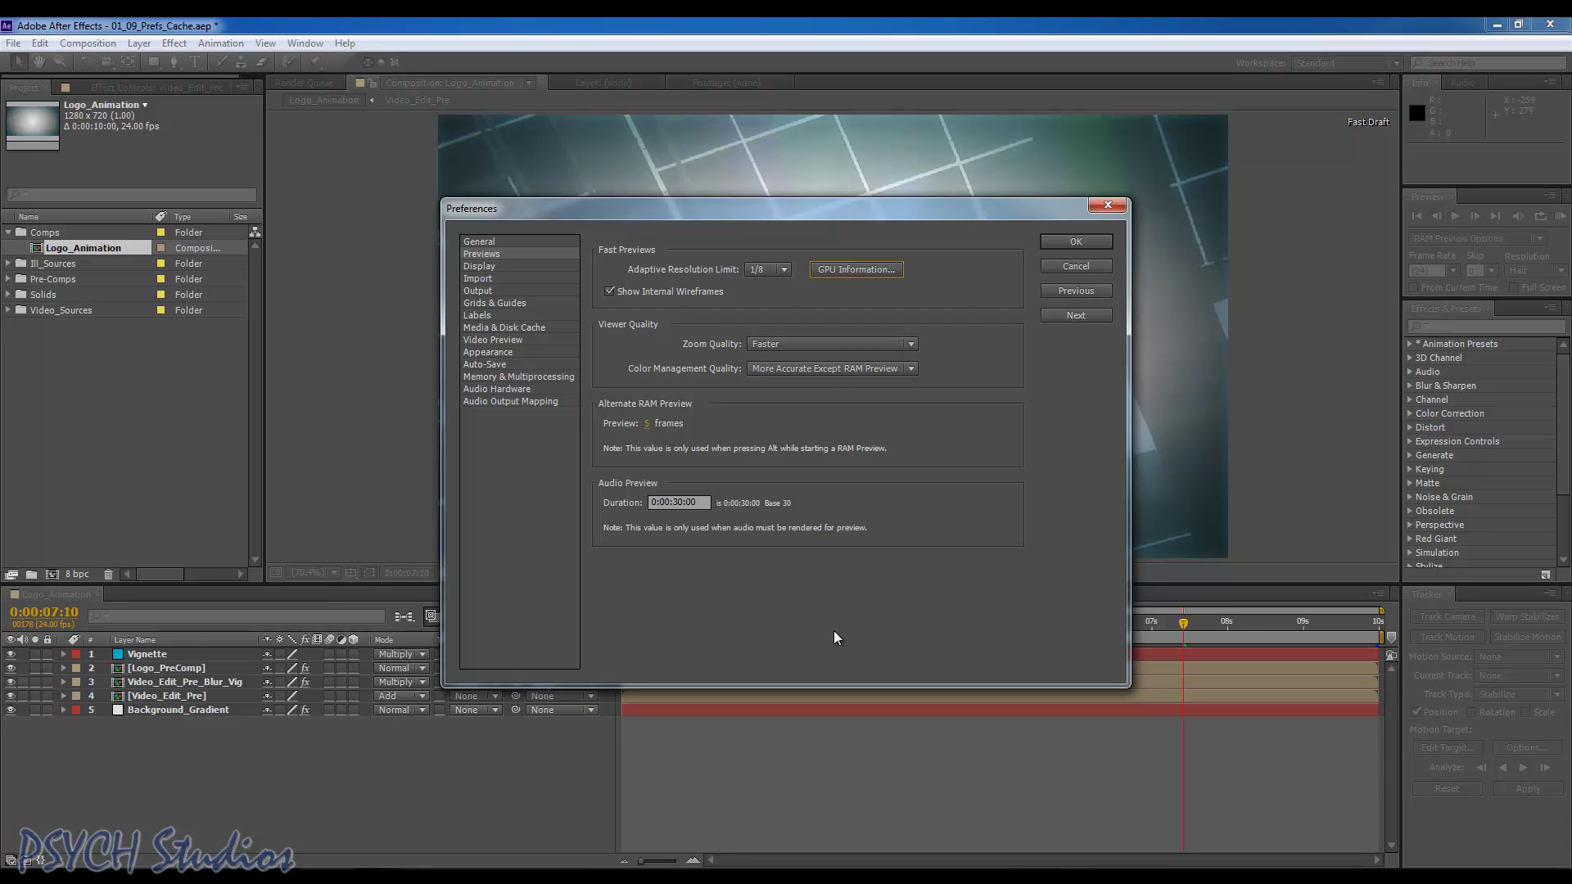
Step: Confirm the Preferences dialog with OK to return to the Logo_Animation composition
{"action": "left_click", "coordinate": [1071, 246]}
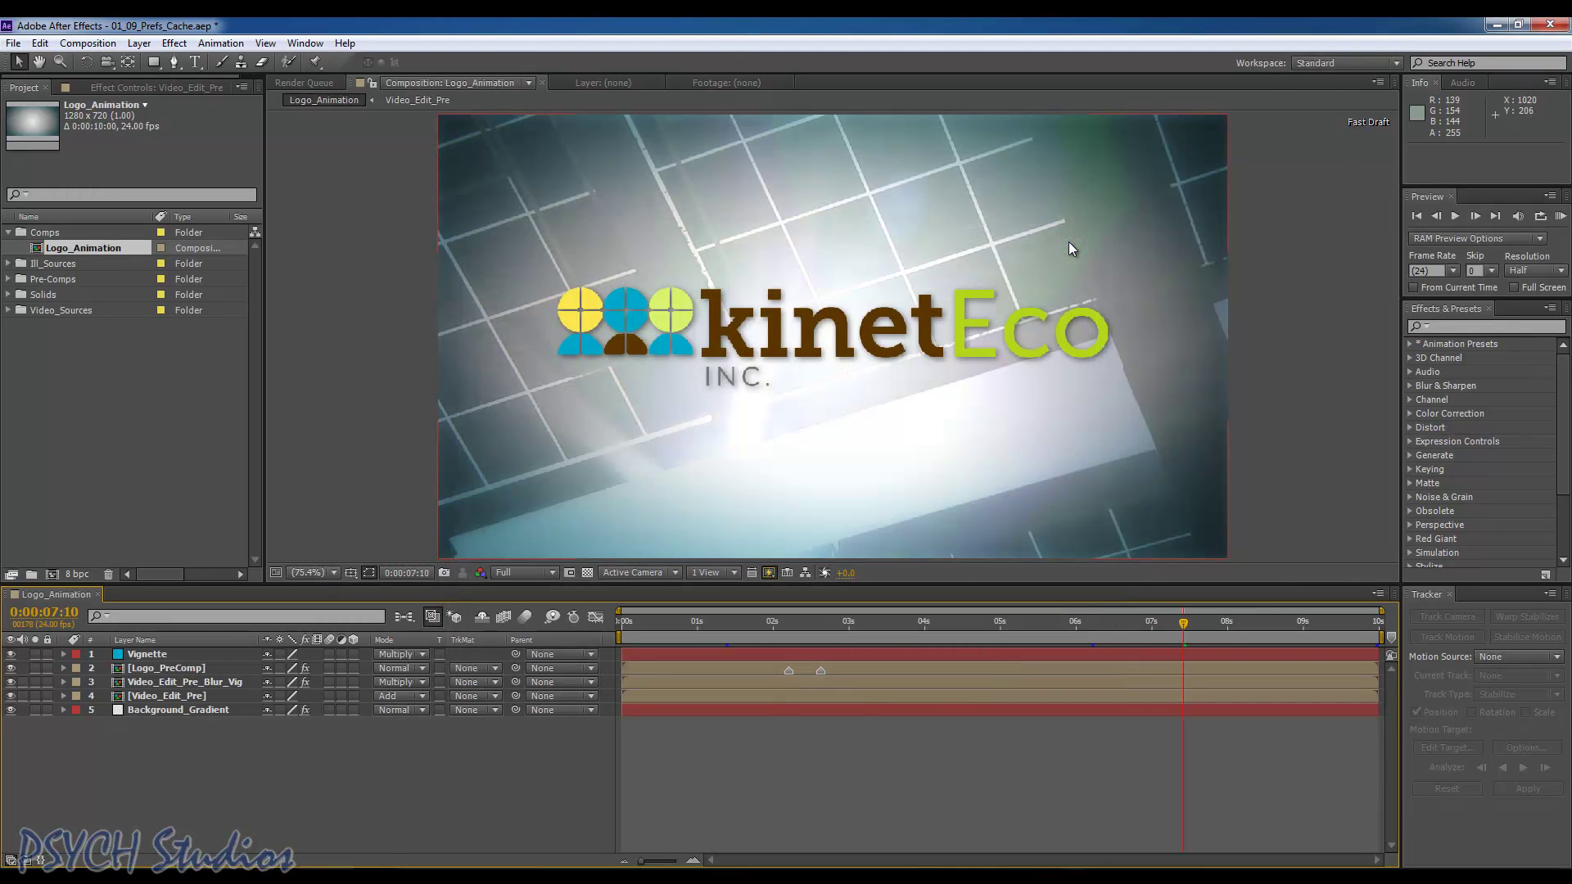